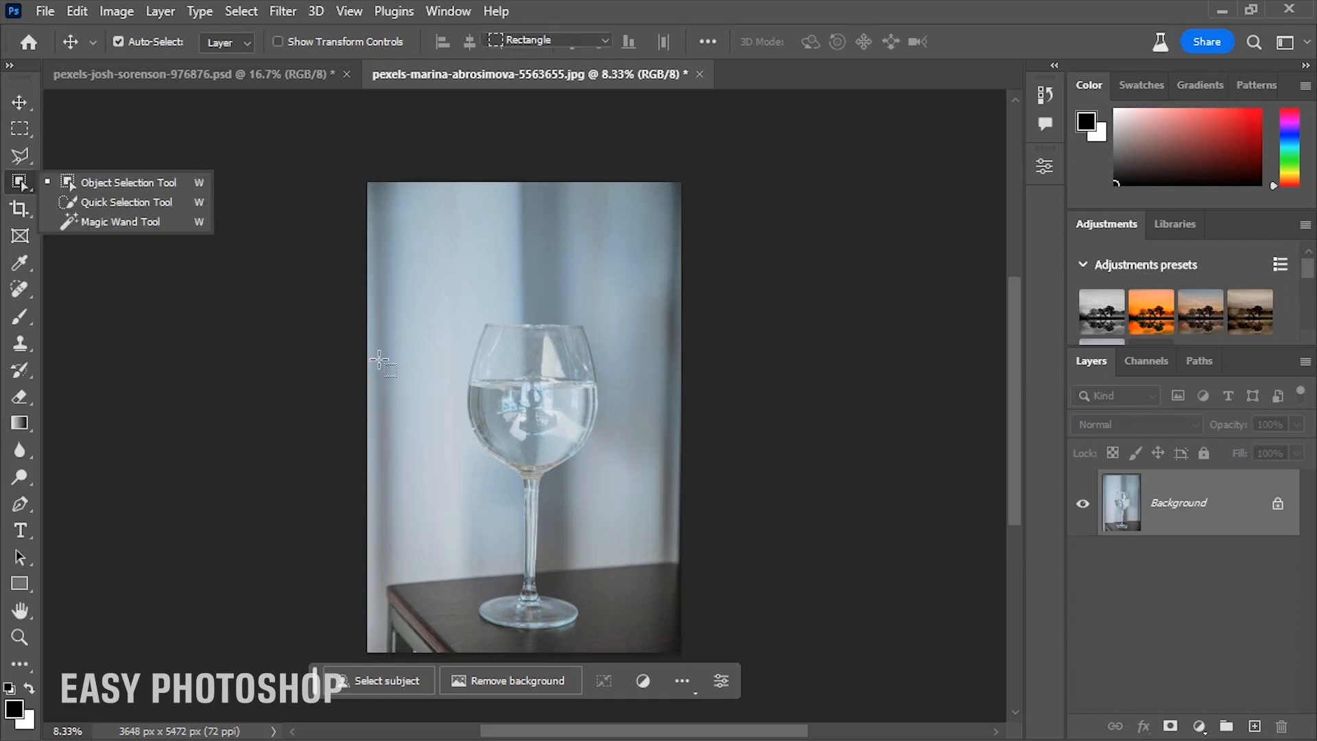
Select the wine glass with the Object Selection tool and copy the selection to a new layer.
left_click(153, 181)
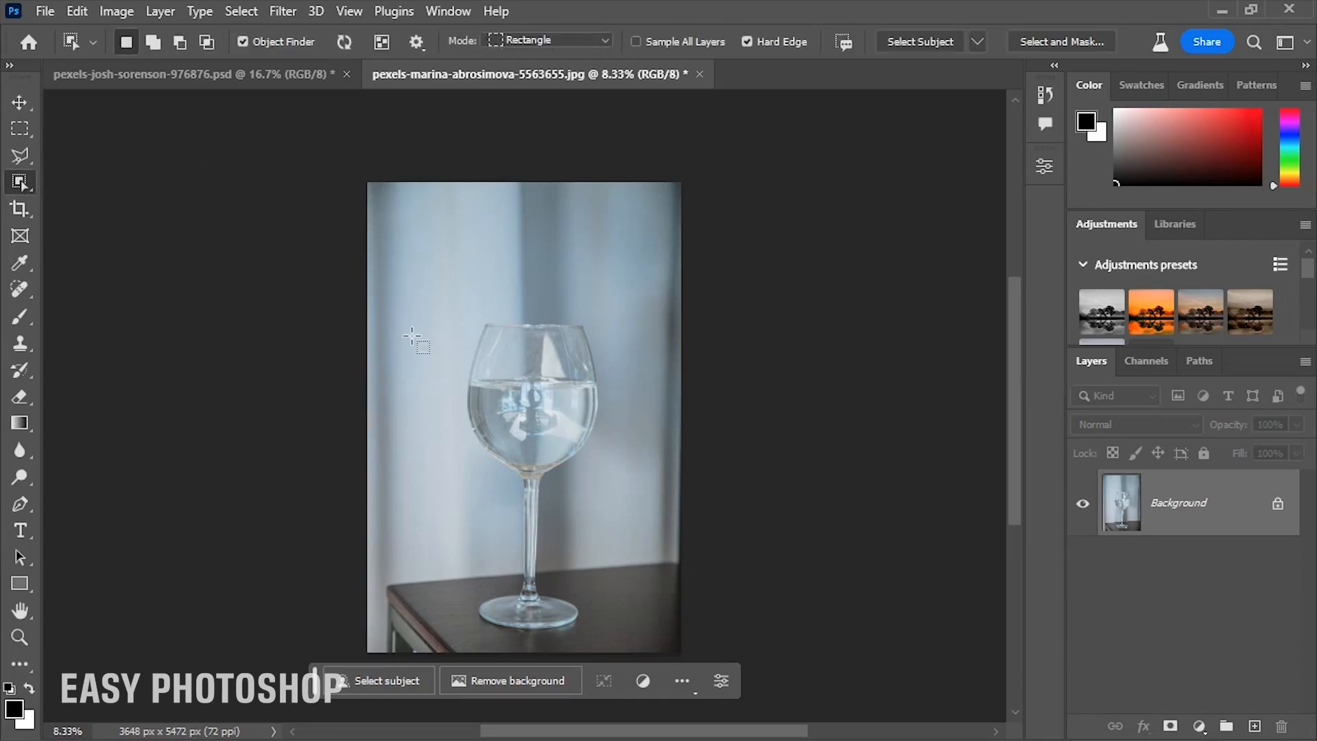
left_click(520, 410)
right_click(519, 407)
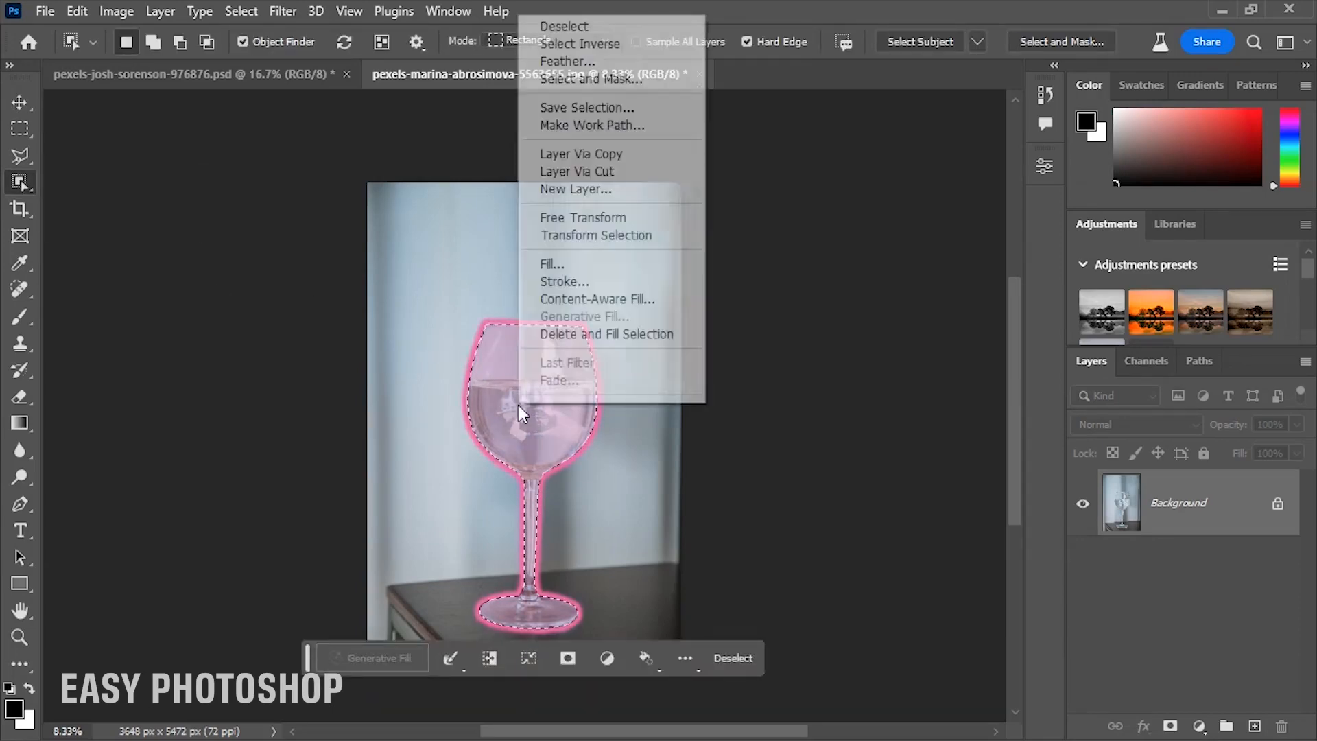
left_click(556, 155)
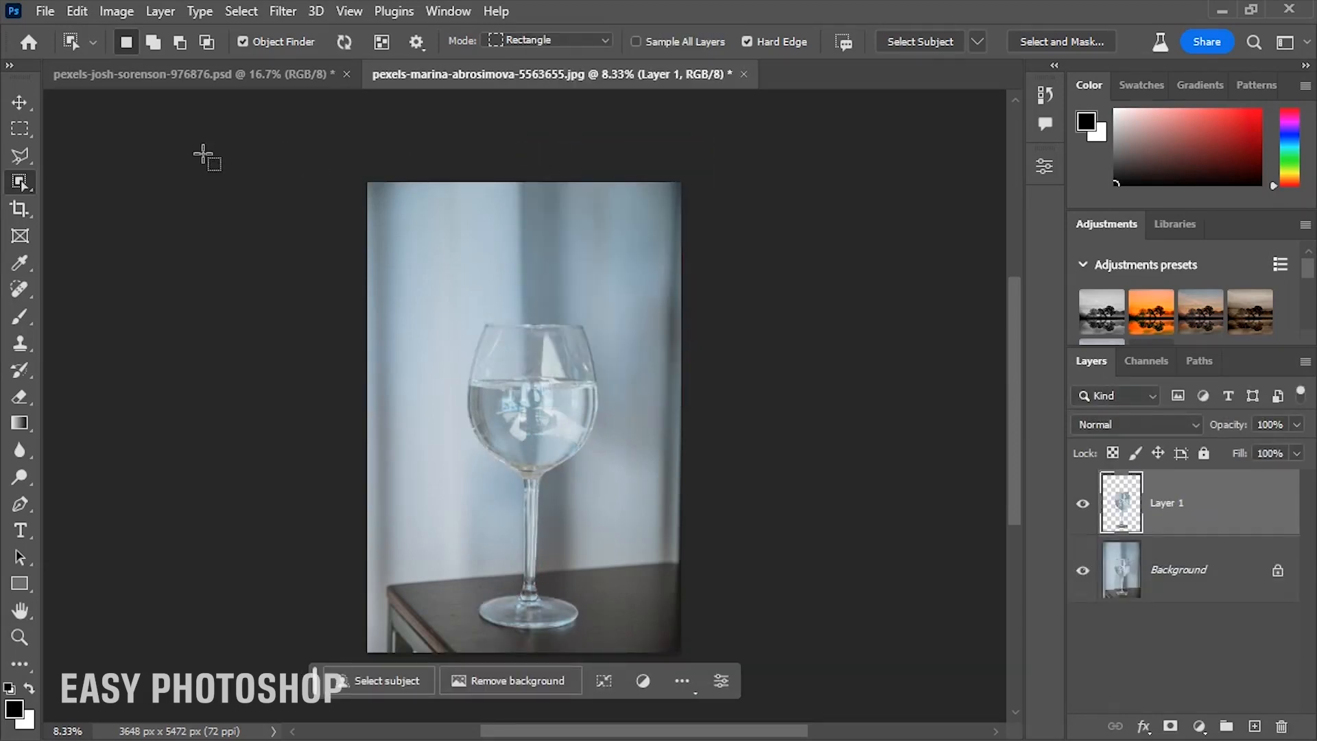
Move the cut-out glass into the pexels-josh-sorenson-976876.psd document and place it over the café table.
left_click(22, 99)
left_click_drag(503, 409, 480, 299)
left_click_drag(694, 410, 698, 411)
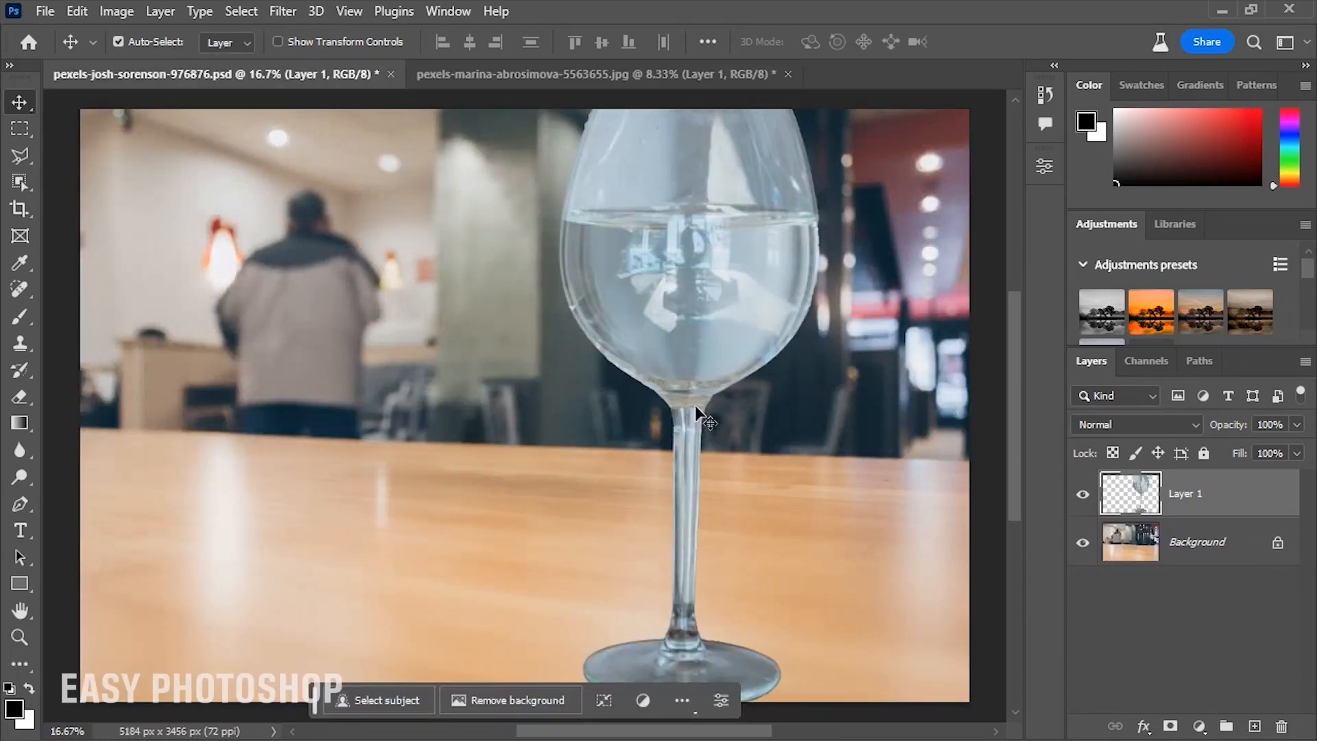
Scale the glass down with Free Transform and stand it on the right part of the table.
key("ctrl+t")
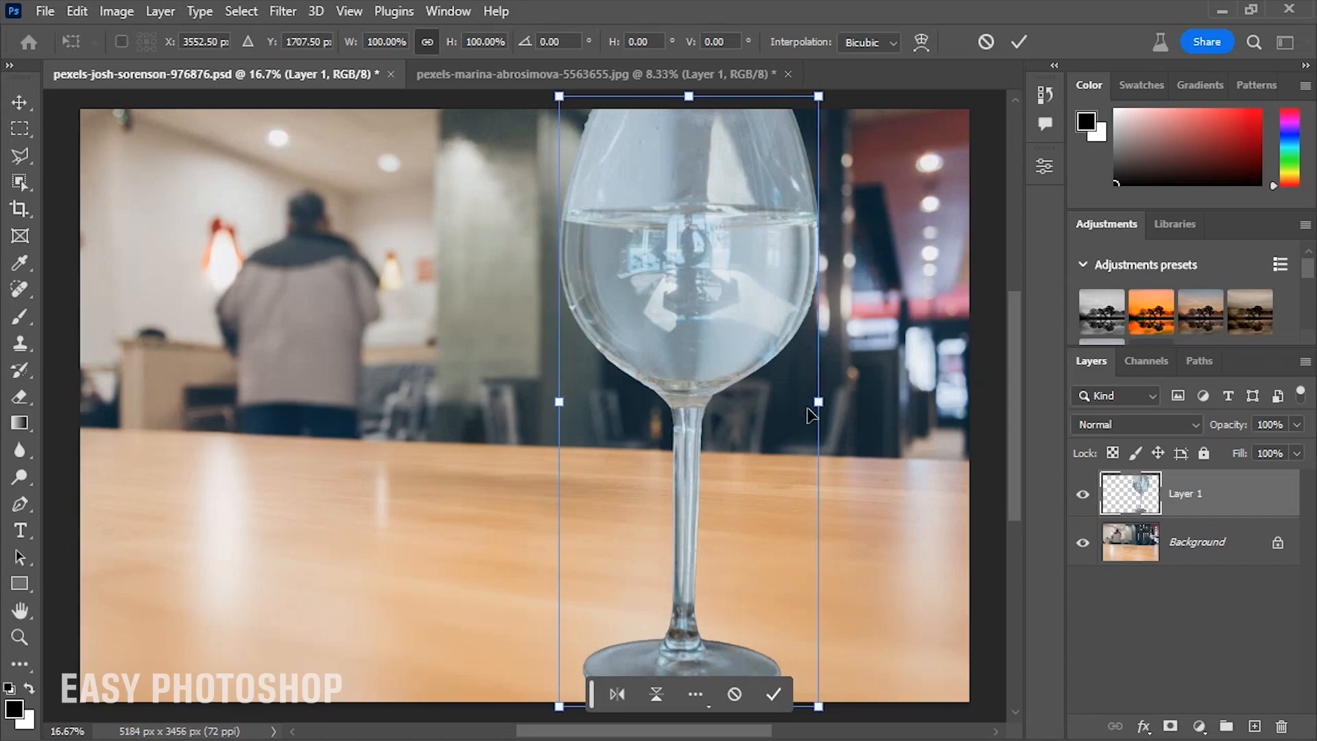
left_click_drag(816, 403, 830, 369)
key("Return")
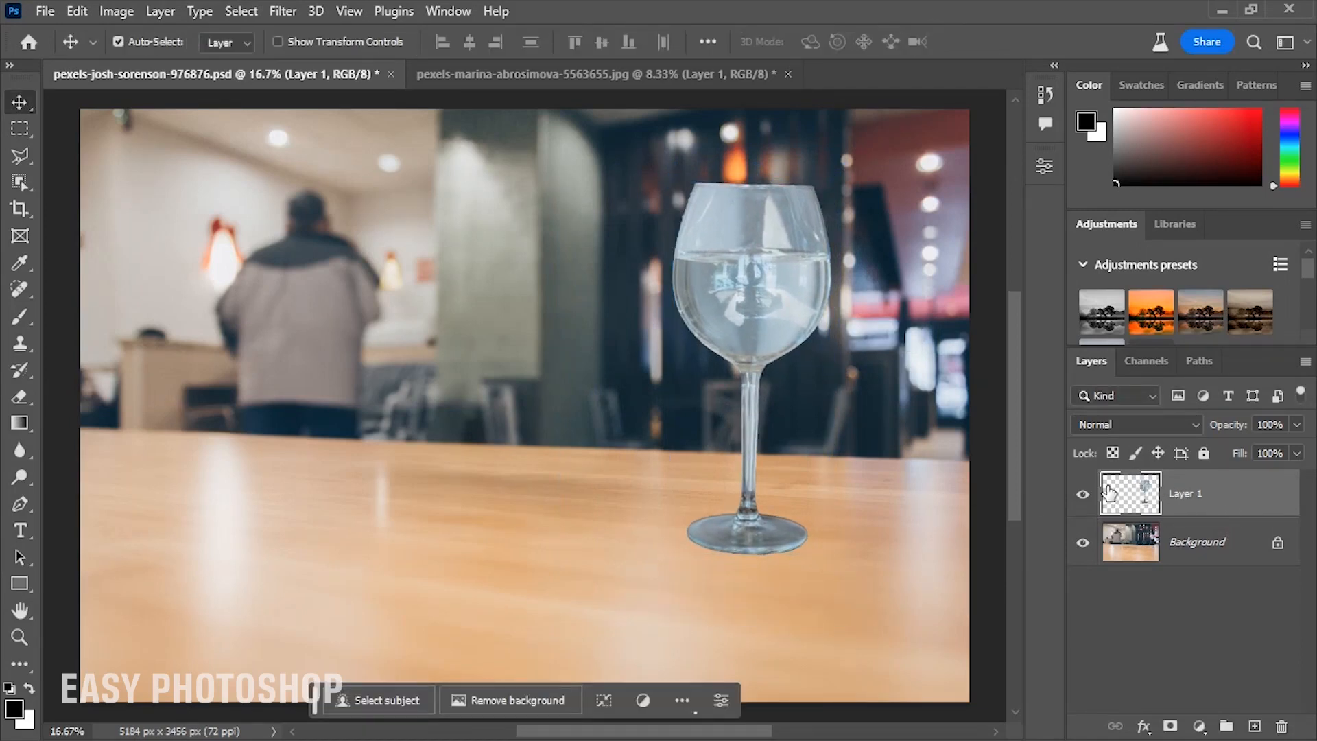
Hide Layer 1, duplicate it, and set the visible copy's blend mode to Multiply.
left_click(1083, 494)
left_click_drag(1214, 505, 1254, 726)
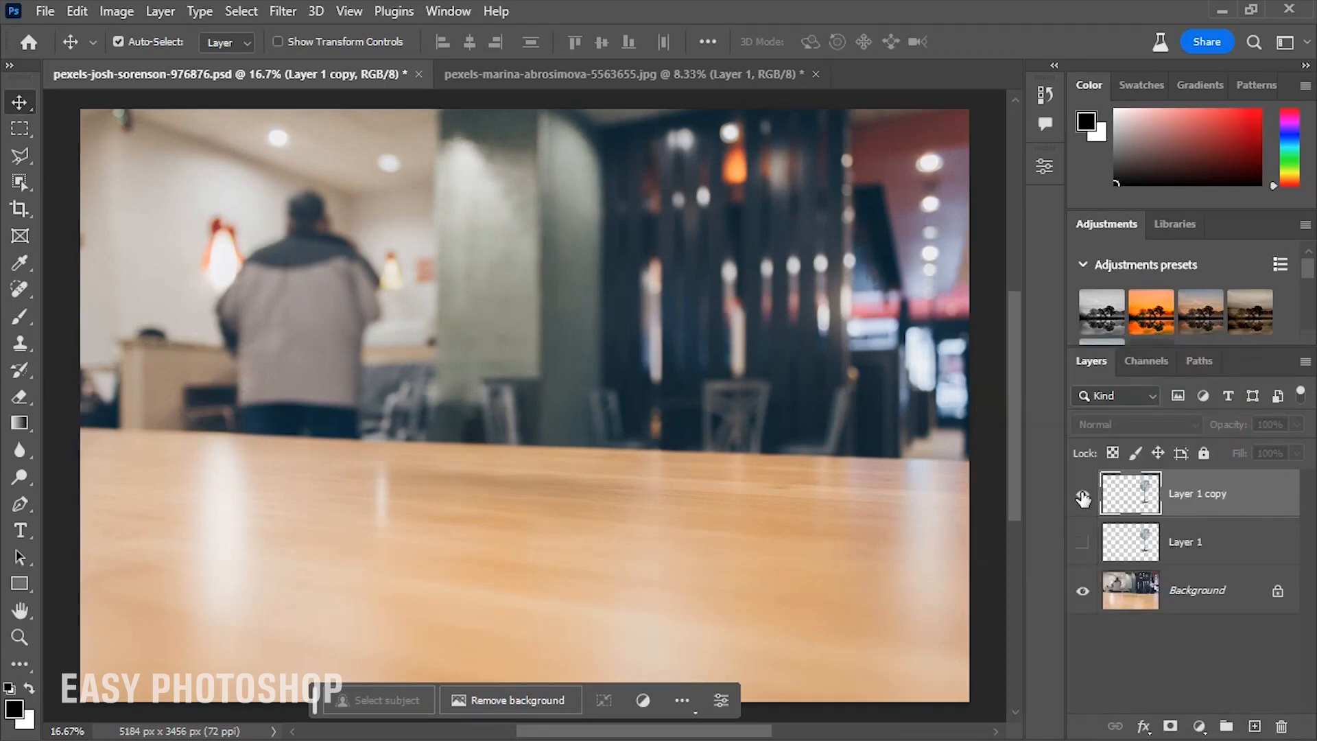
left_click(1083, 495)
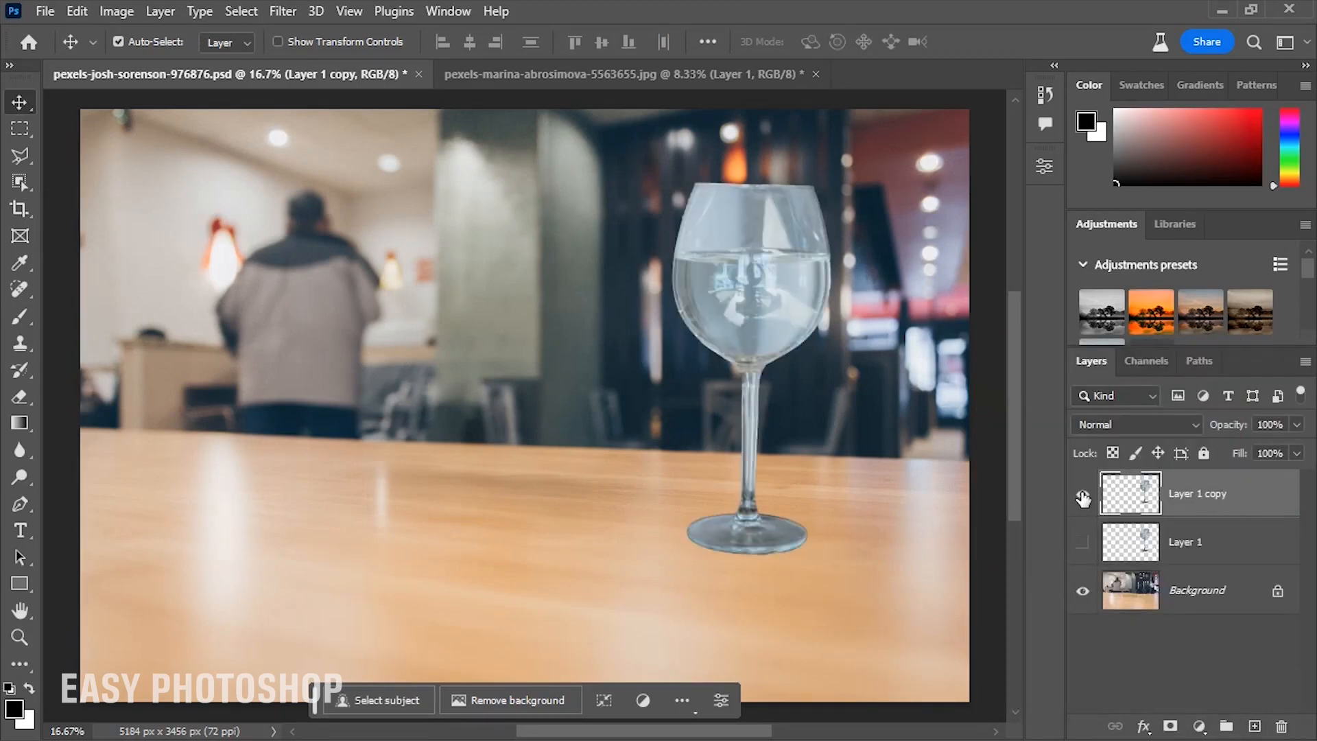
left_click(1128, 427)
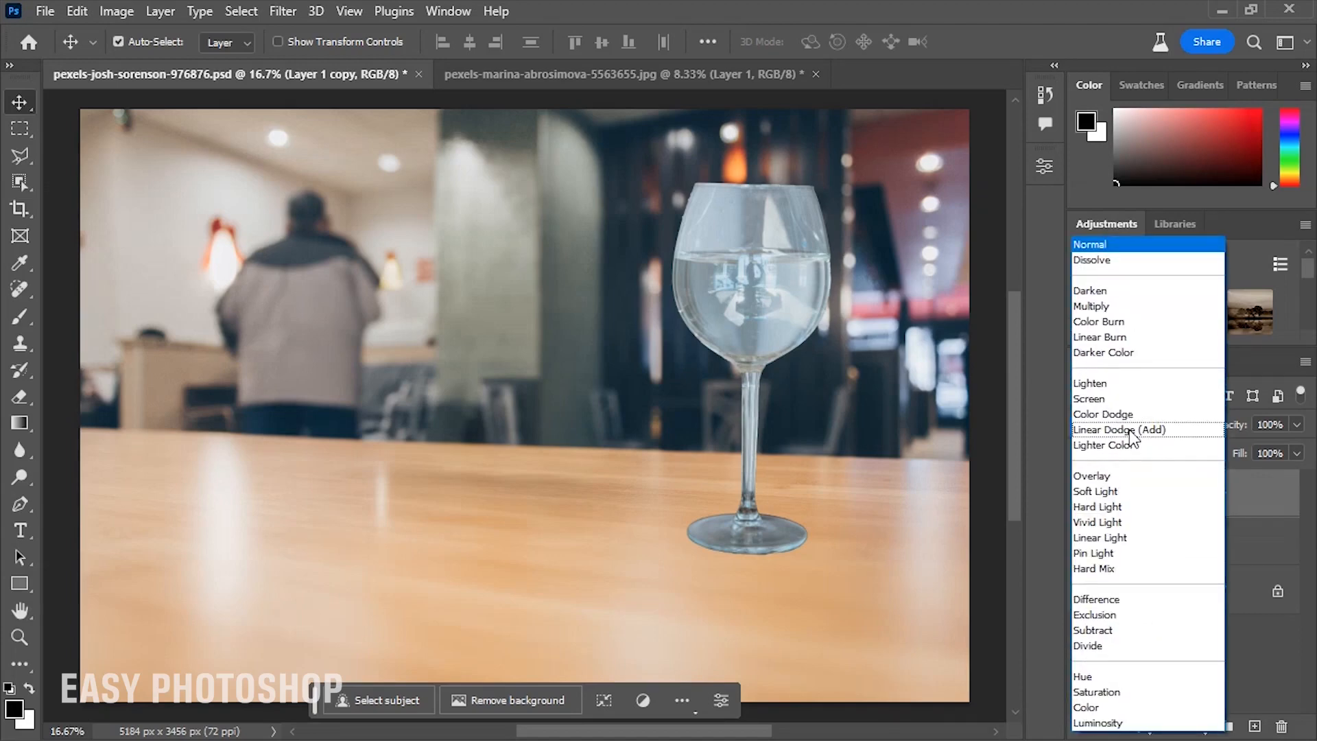
left_click(1090, 308)
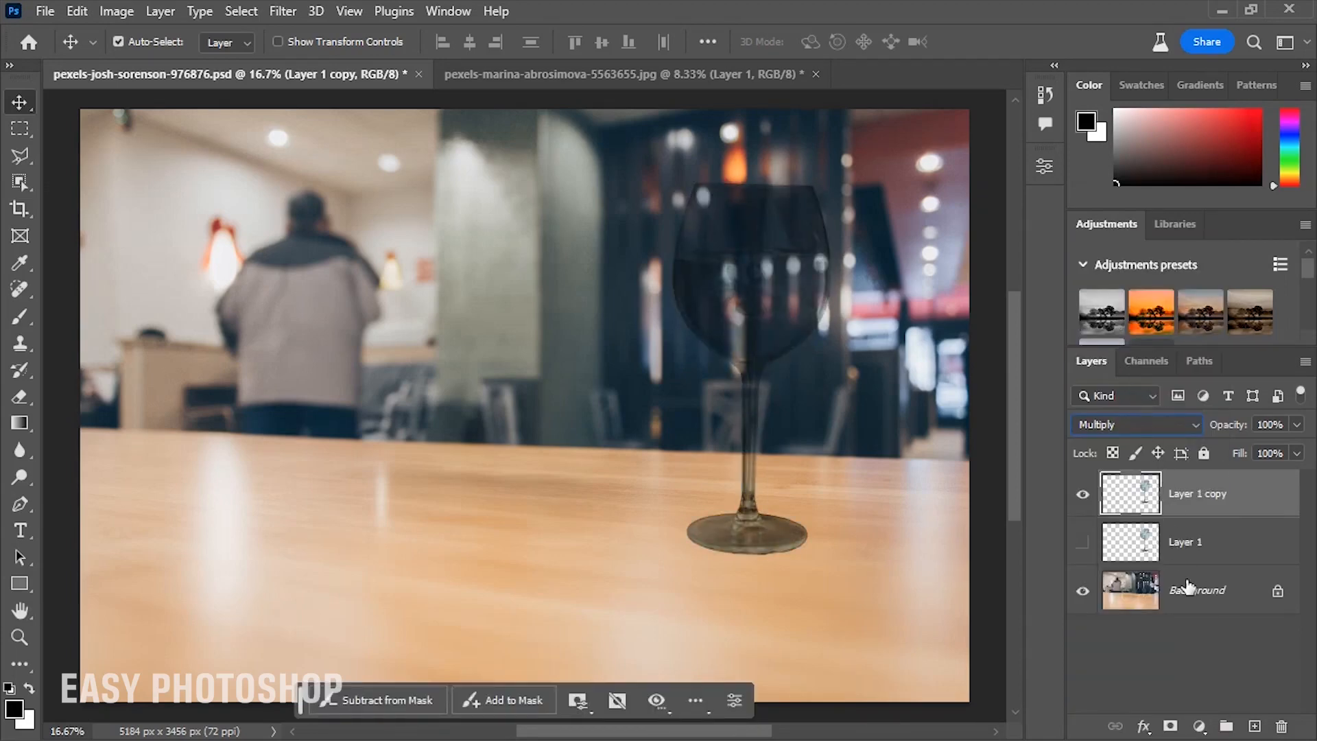
Add a Levels adjustment clipped to the Multiply glass copy, set its midtones to 2.49, and compare before and after.
left_click(1198, 726)
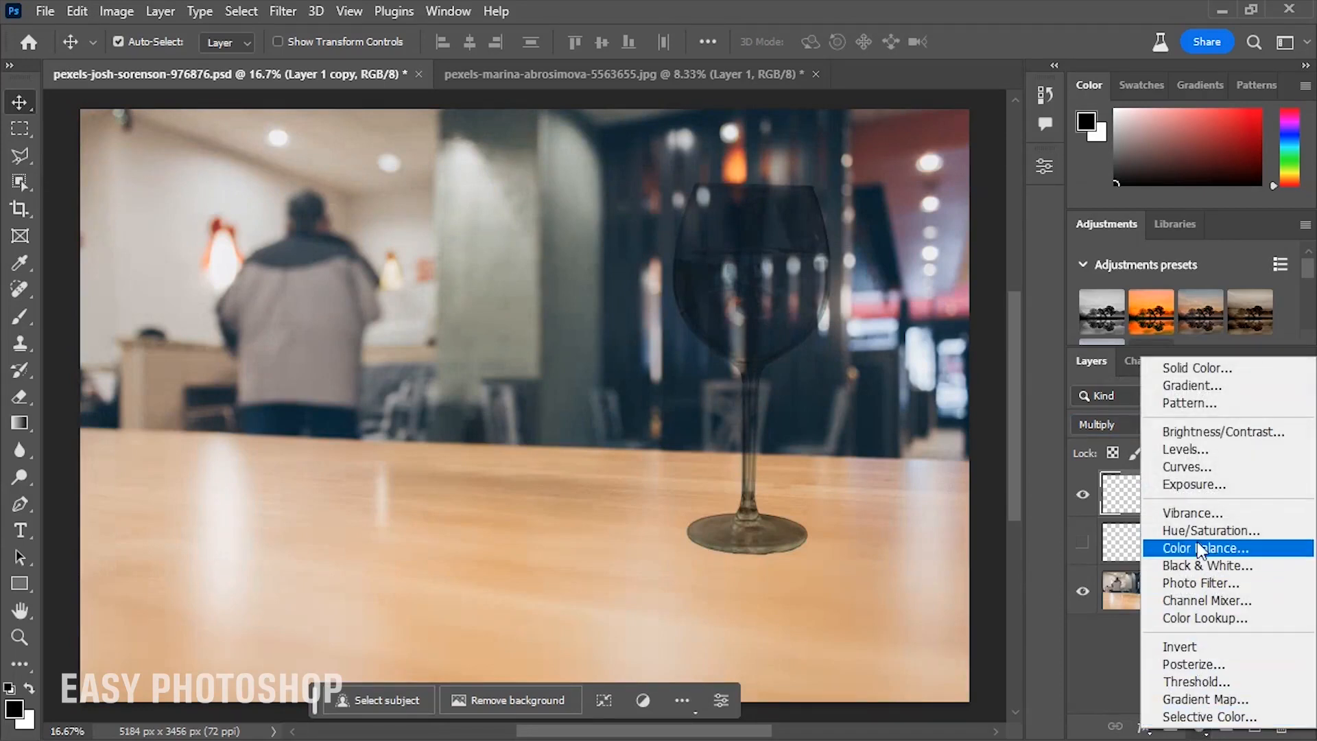
left_click(1181, 450)
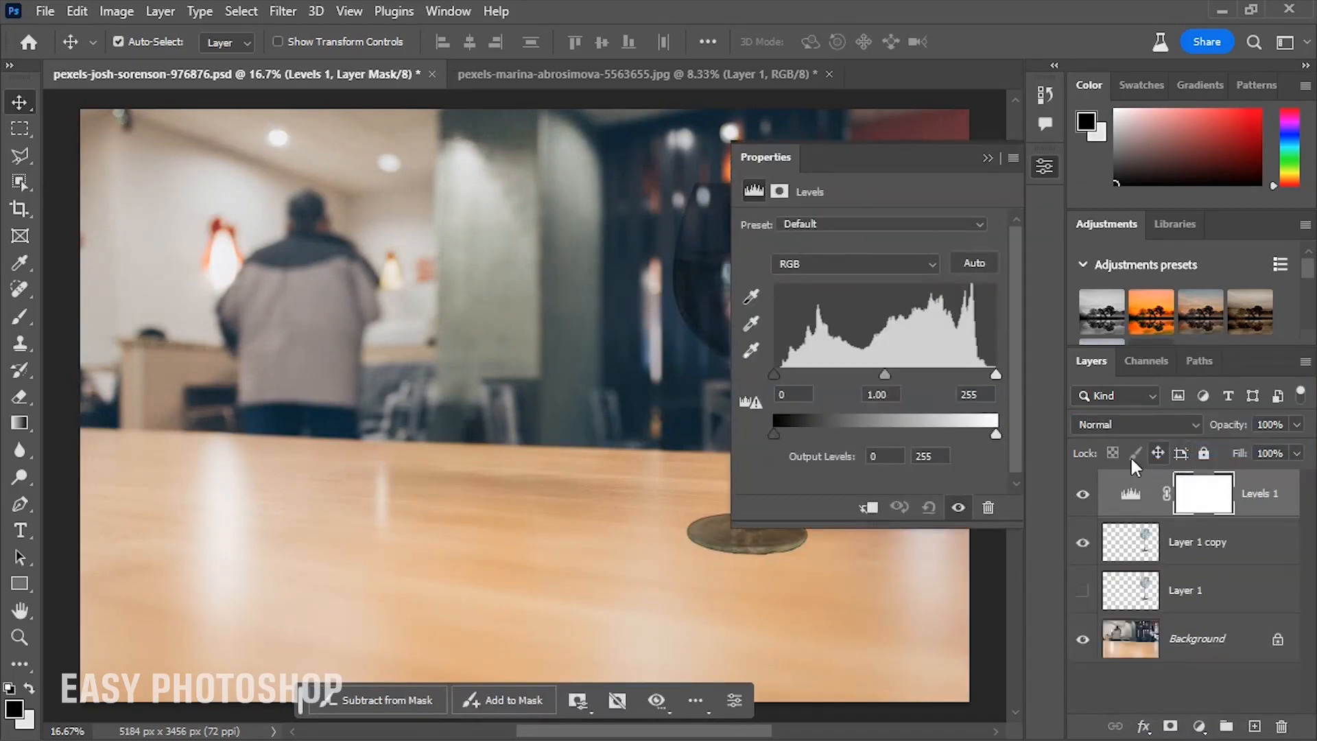
left_click_drag(641, 450, 497, 470)
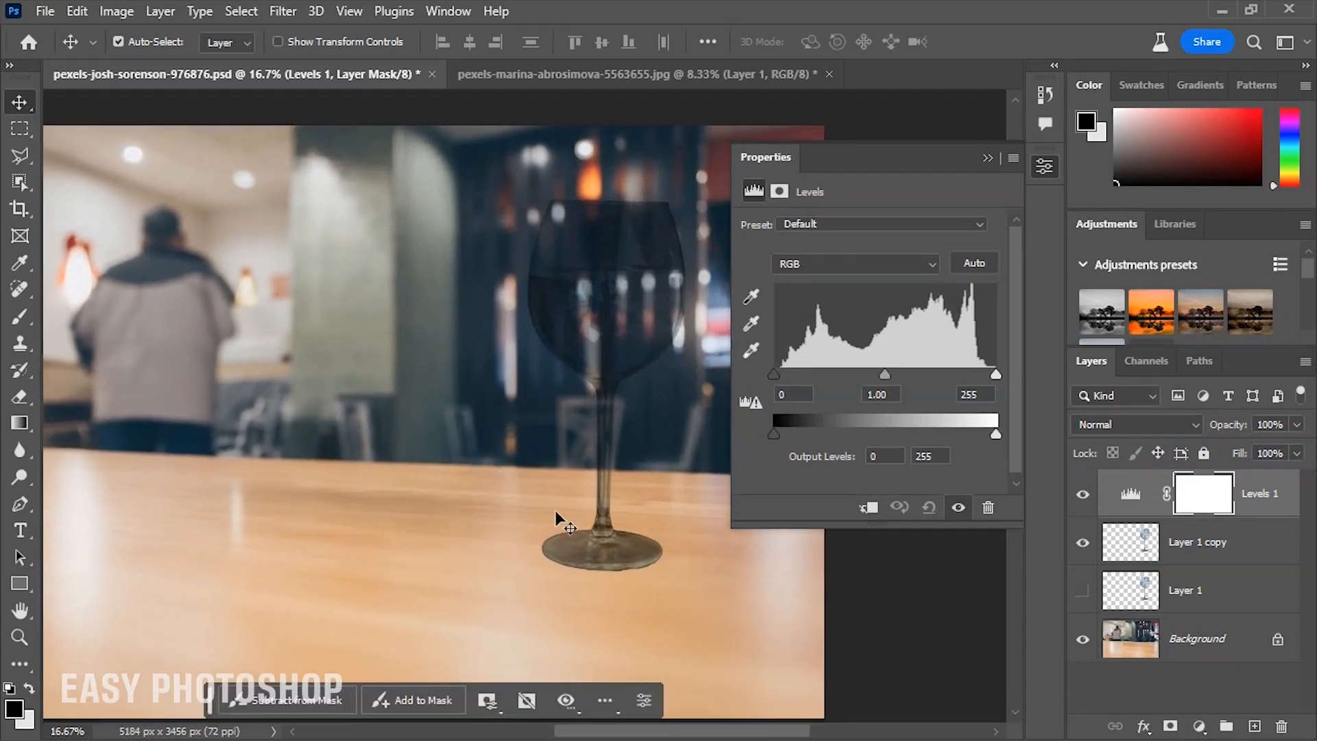
left_click(868, 508)
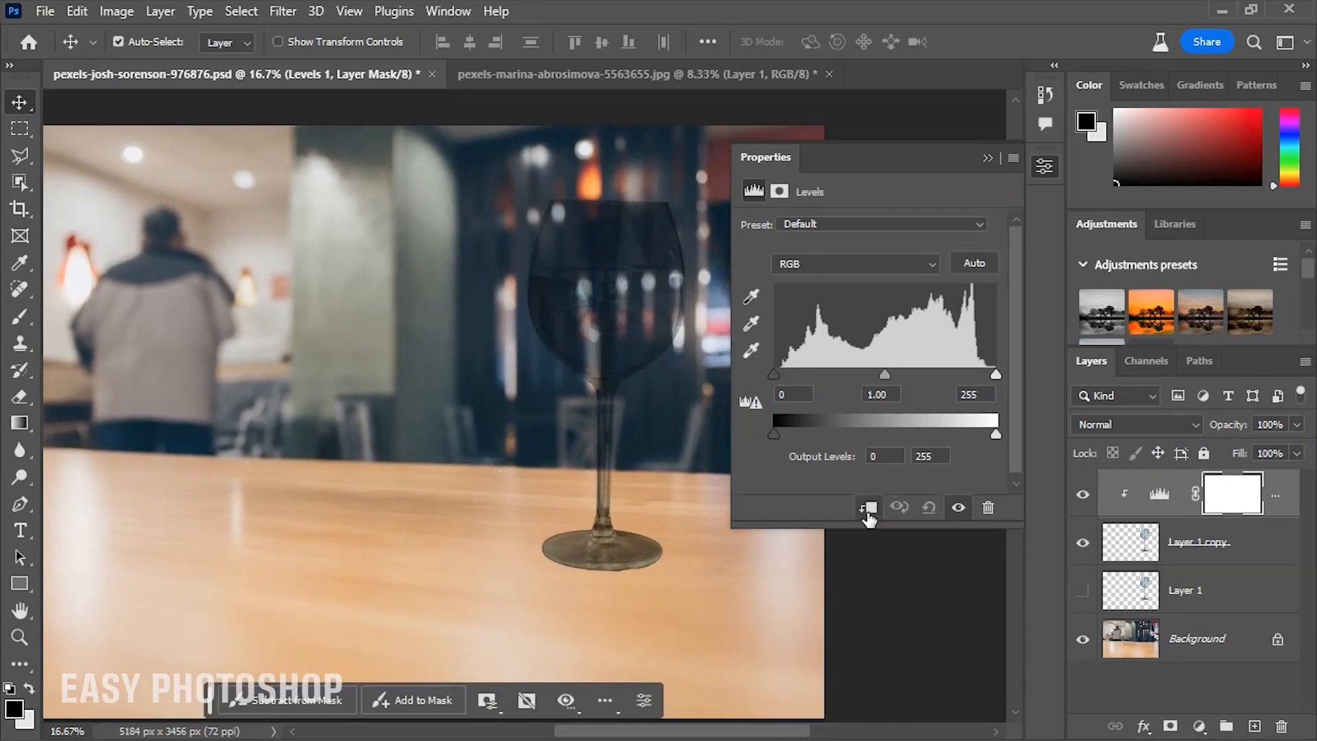
left_click_drag(882, 376, 813, 376)
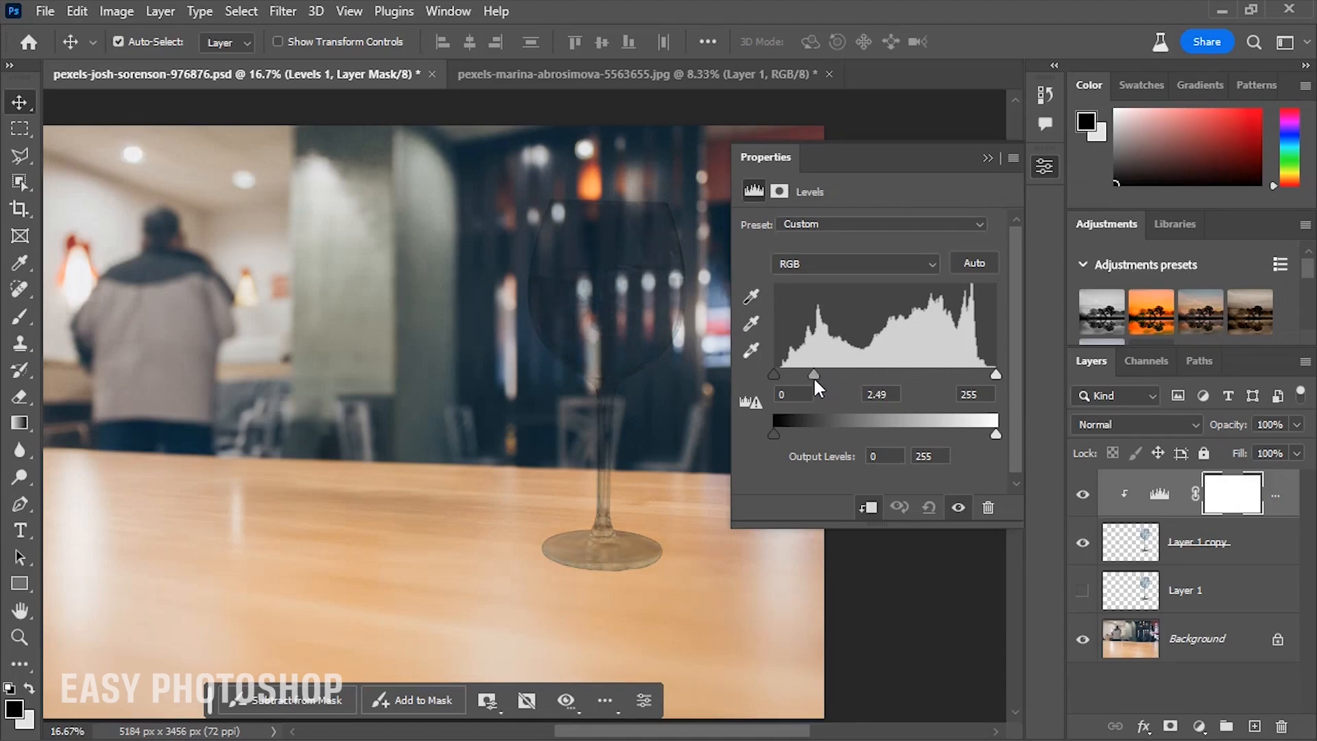
left_click(987, 158)
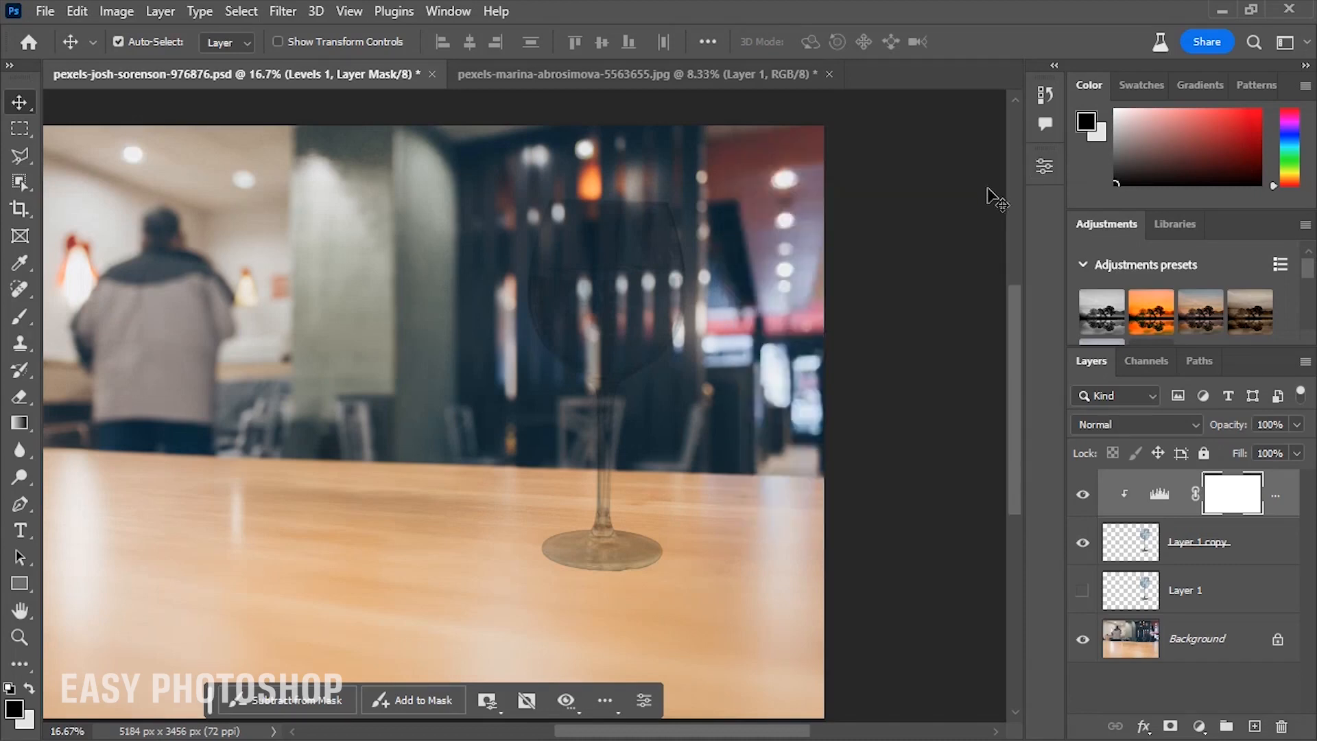
left_click(1082, 497)
left_click(1082, 498)
Place another visible duplicate of Layer 1 on top of the layer stack and set its blend mode to Screen.
left_click_drag(1227, 601, 1255, 725)
left_click_drag(1203, 598, 1196, 472)
left_click(1080, 495)
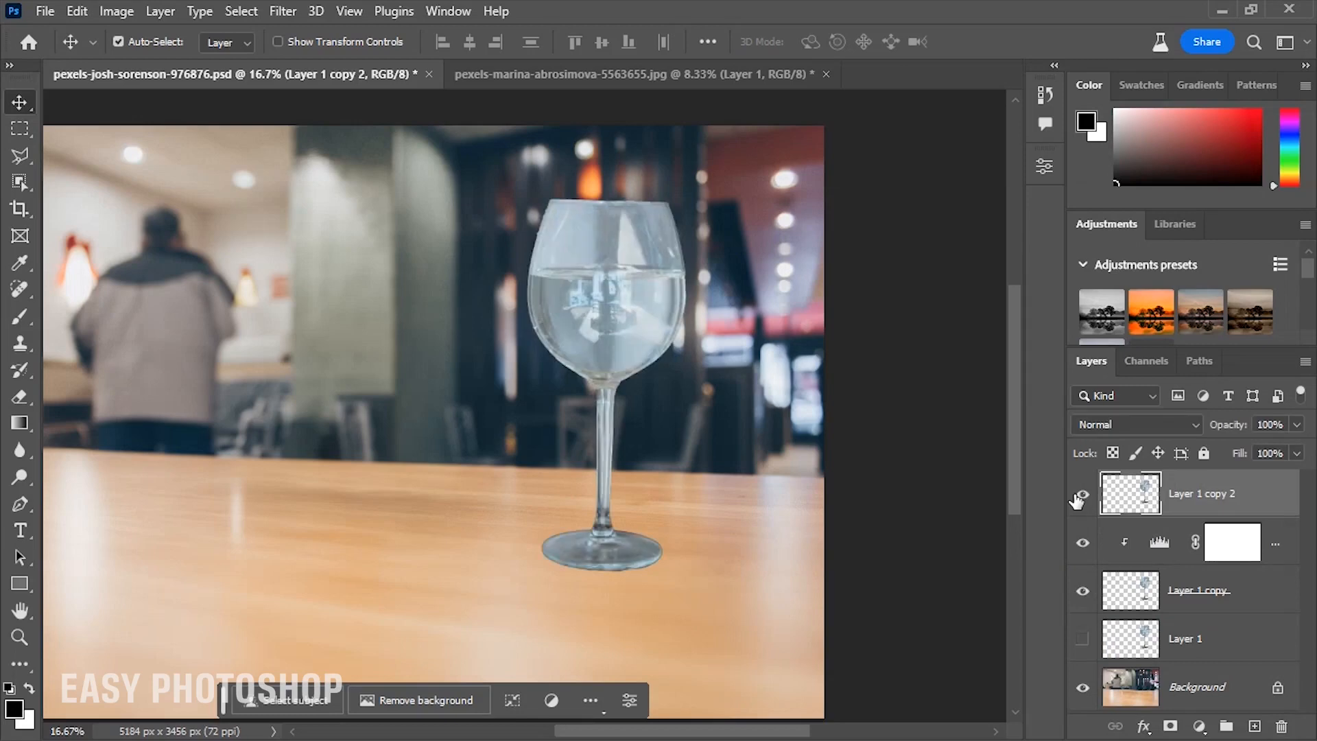
left_click(1104, 422)
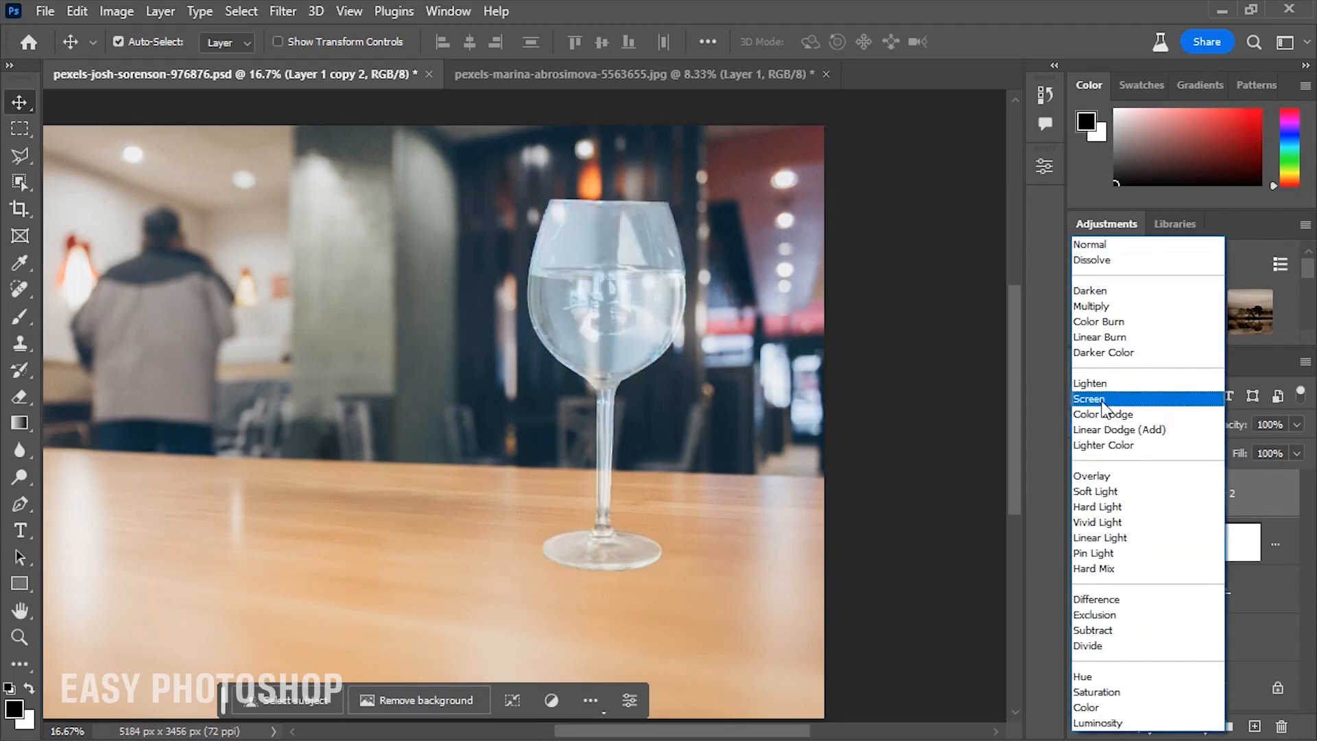
left_click(1103, 399)
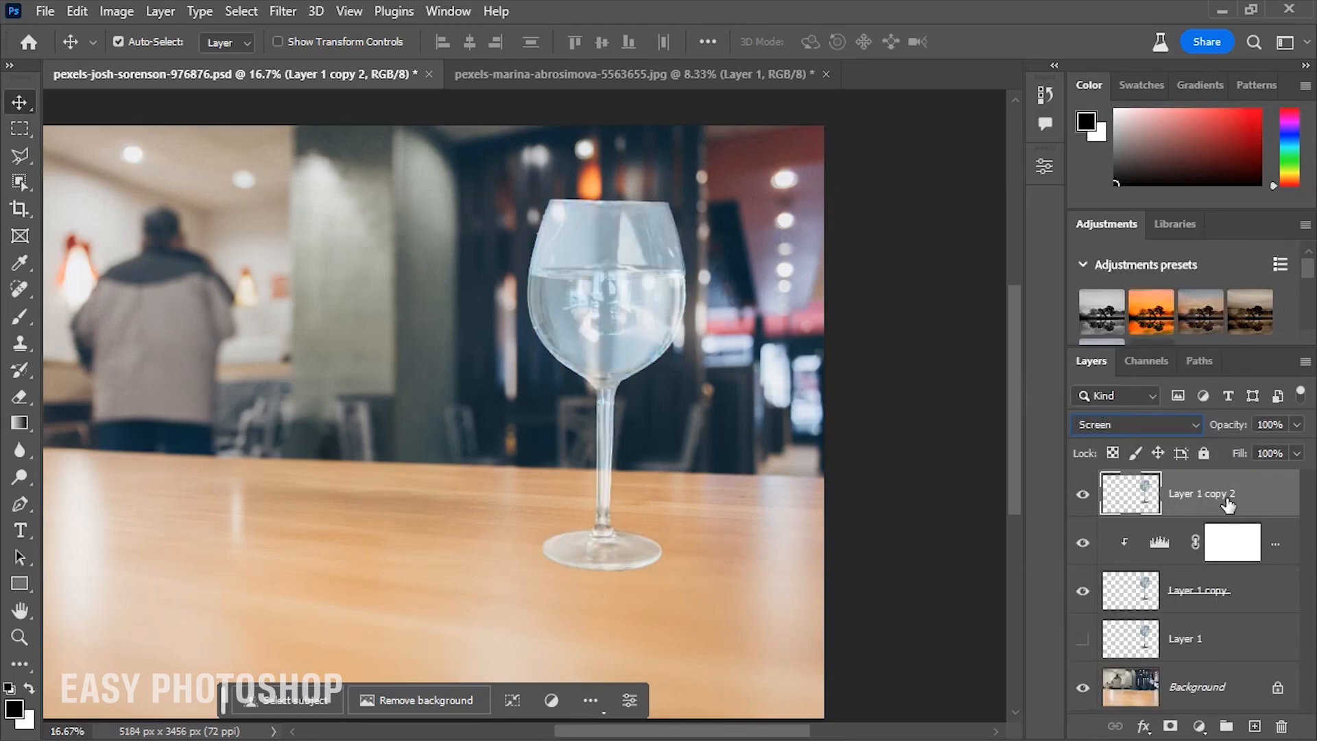
Add a Levels adjustment clipped to the Screen glass copy, set its midtones to 0.22, and compare before and after.
left_click(1199, 725)
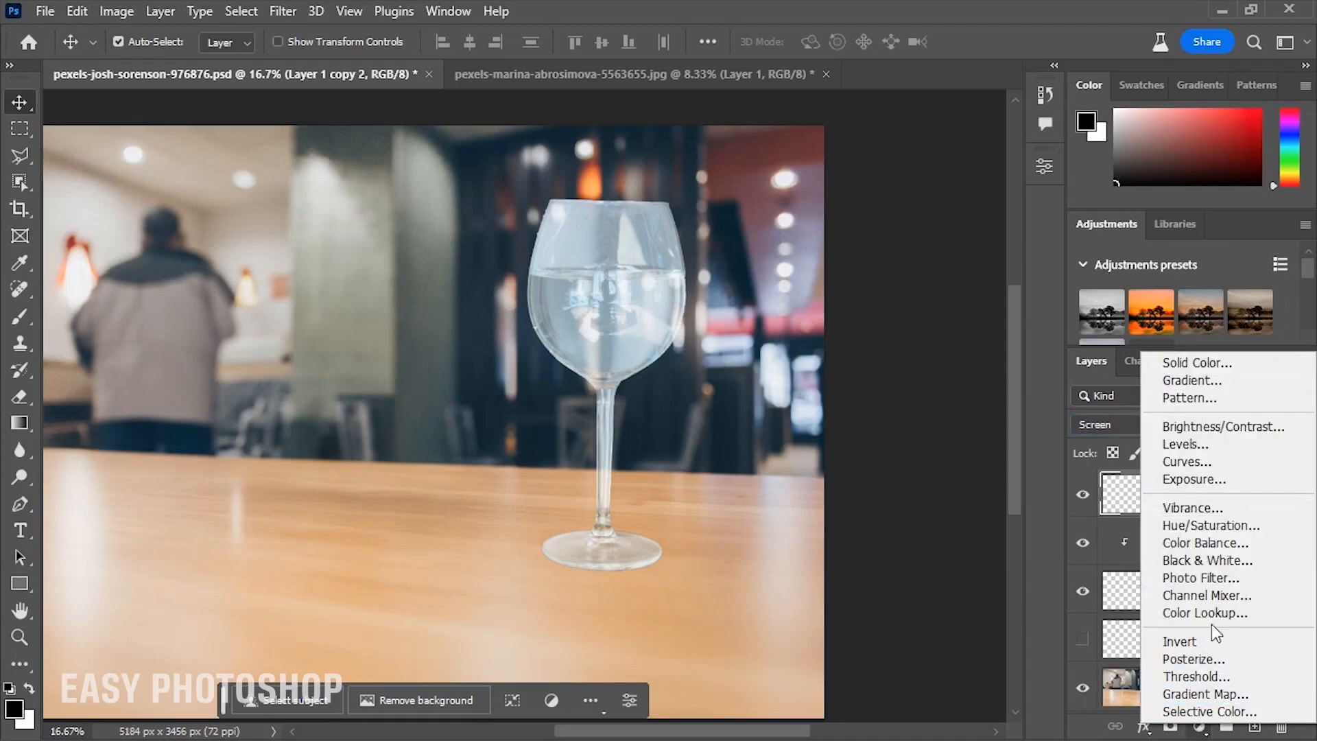
left_click(1187, 444)
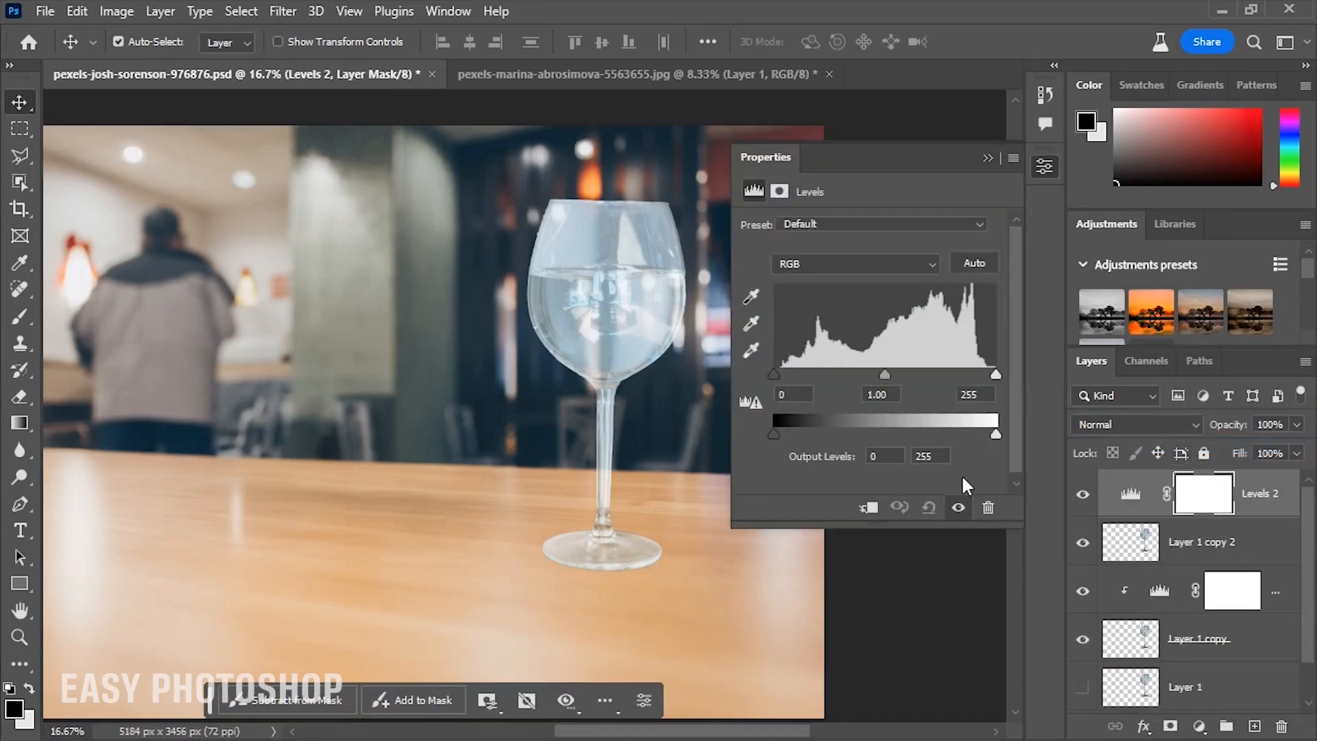
left_click(869, 508)
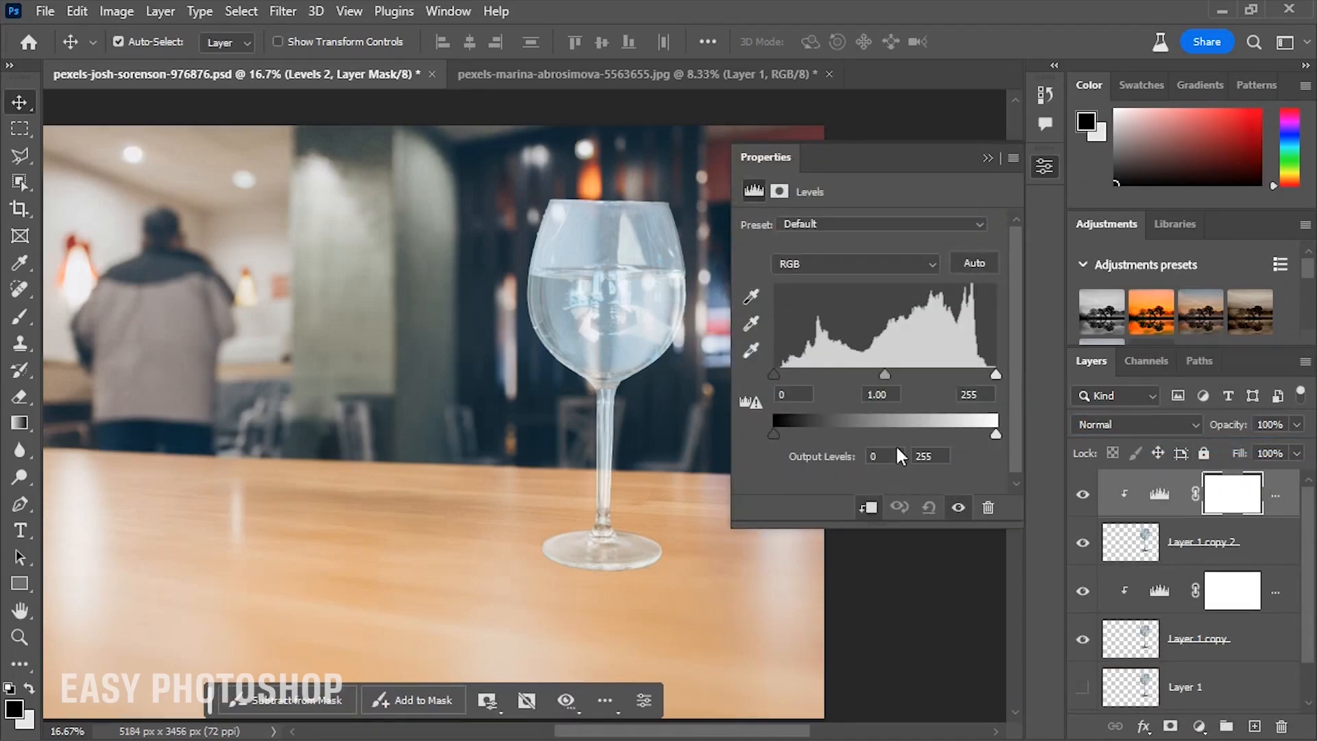
left_click_drag(881, 372, 965, 391)
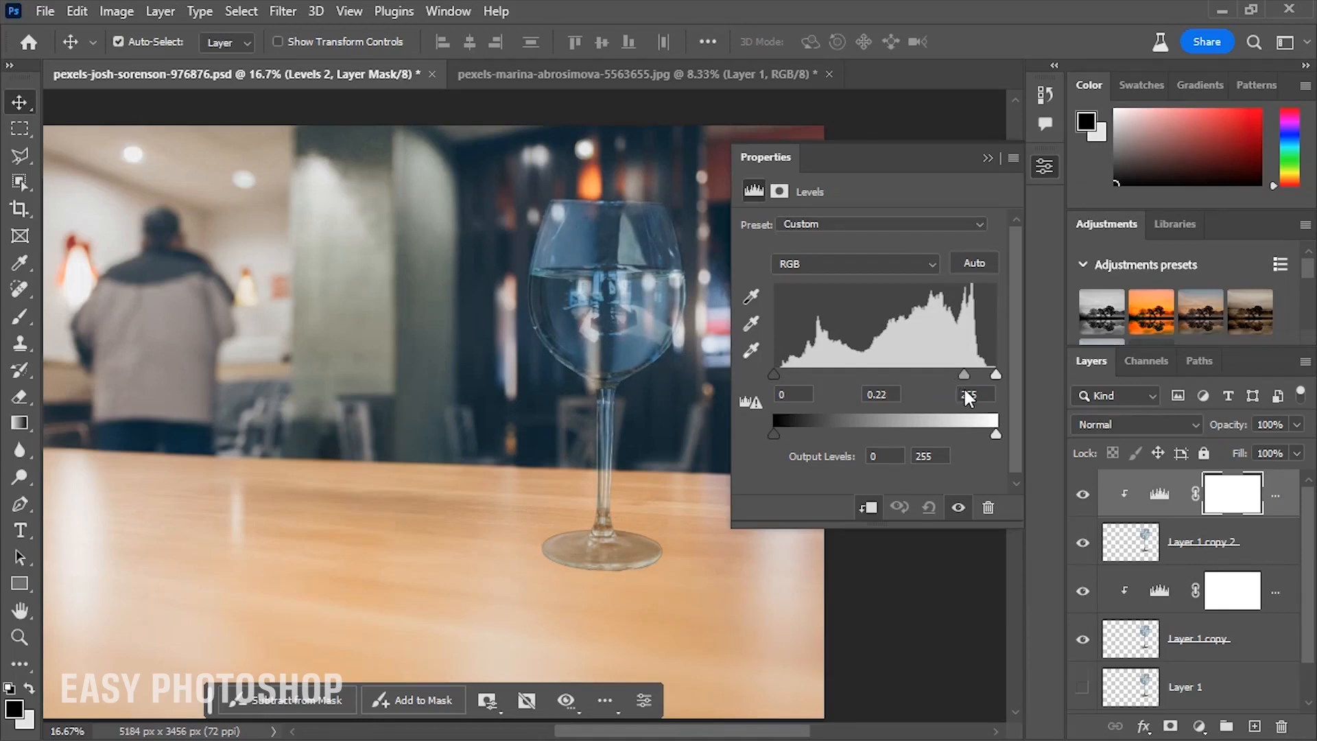
left_click(989, 158)
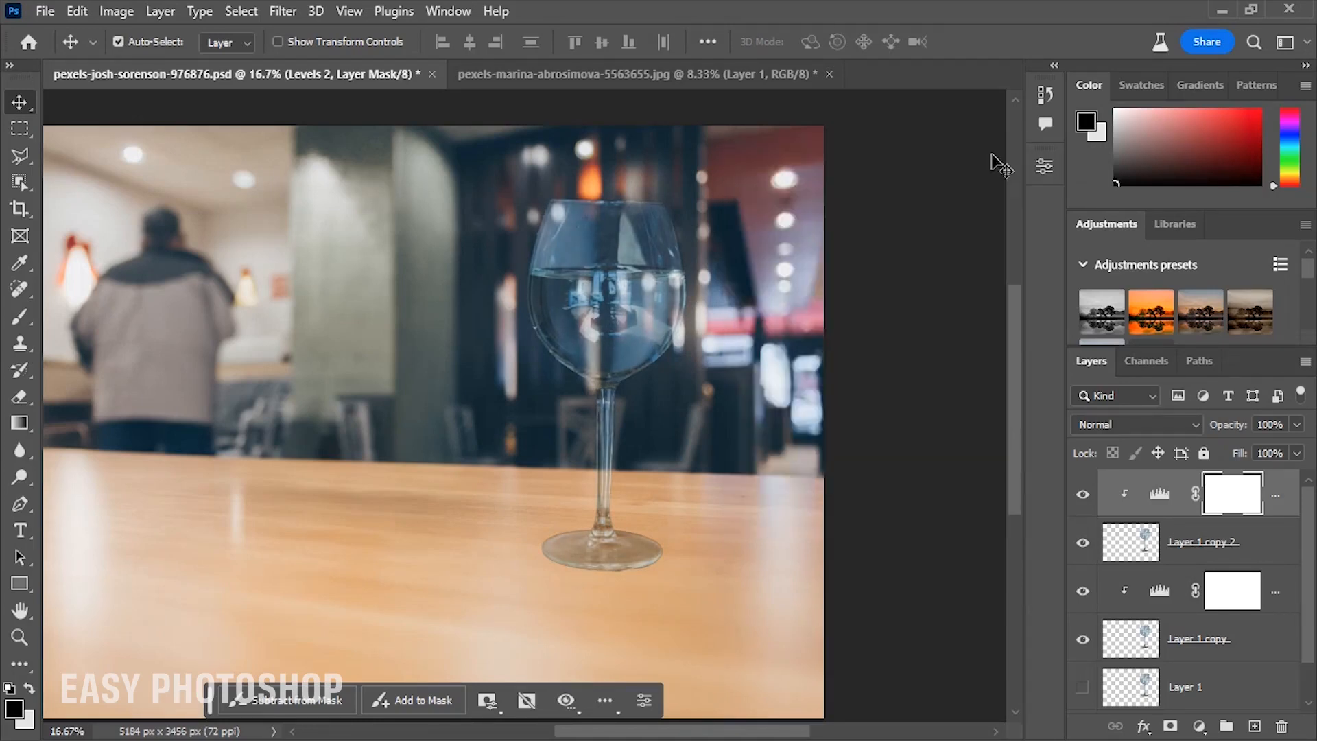
left_click(1083, 494)
left_click(1083, 494)
Place a third visible duplicate of Layer 1 on top of the layer stack and set its blend mode to Color.
scroll(1207, 640, "down", 1)
left_click(1233, 643)
left_click_drag(1244, 651, 1253, 724)
left_click_drag(1202, 653, 1182, 477)
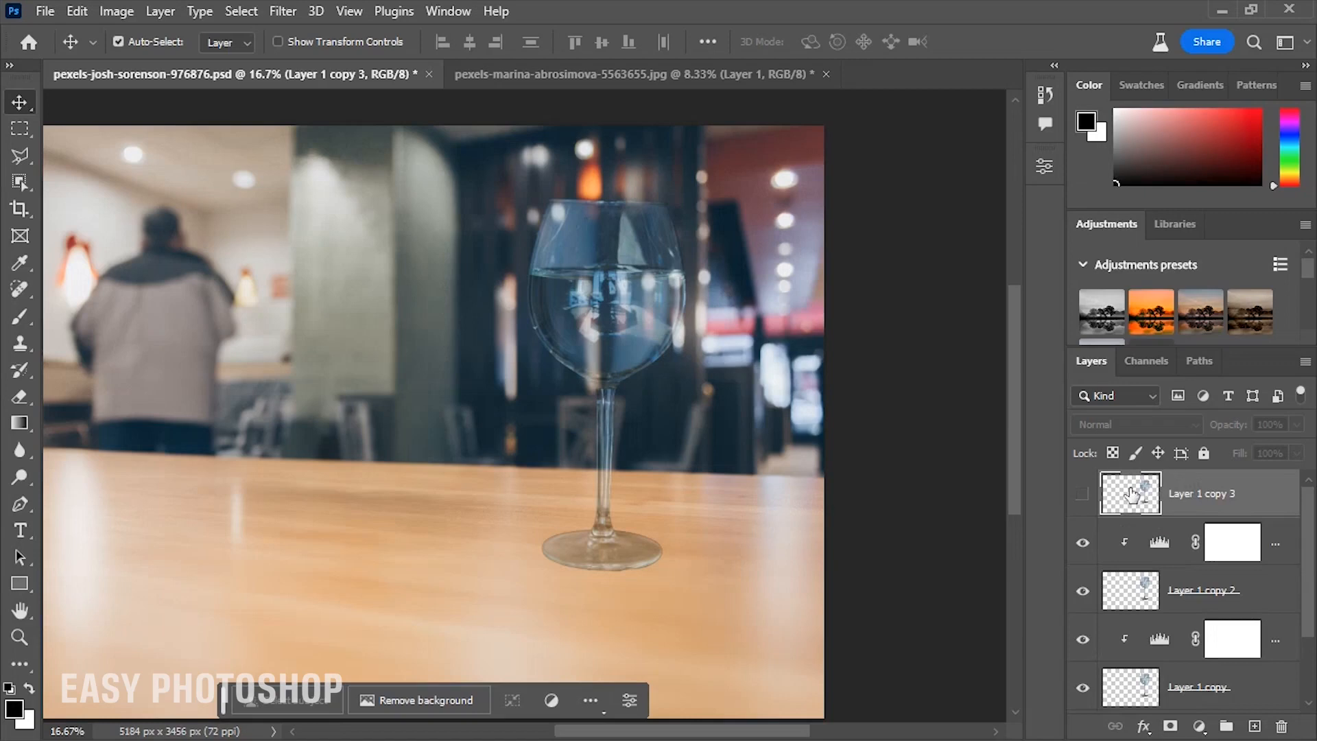
left_click(1083, 494)
left_click(1105, 425)
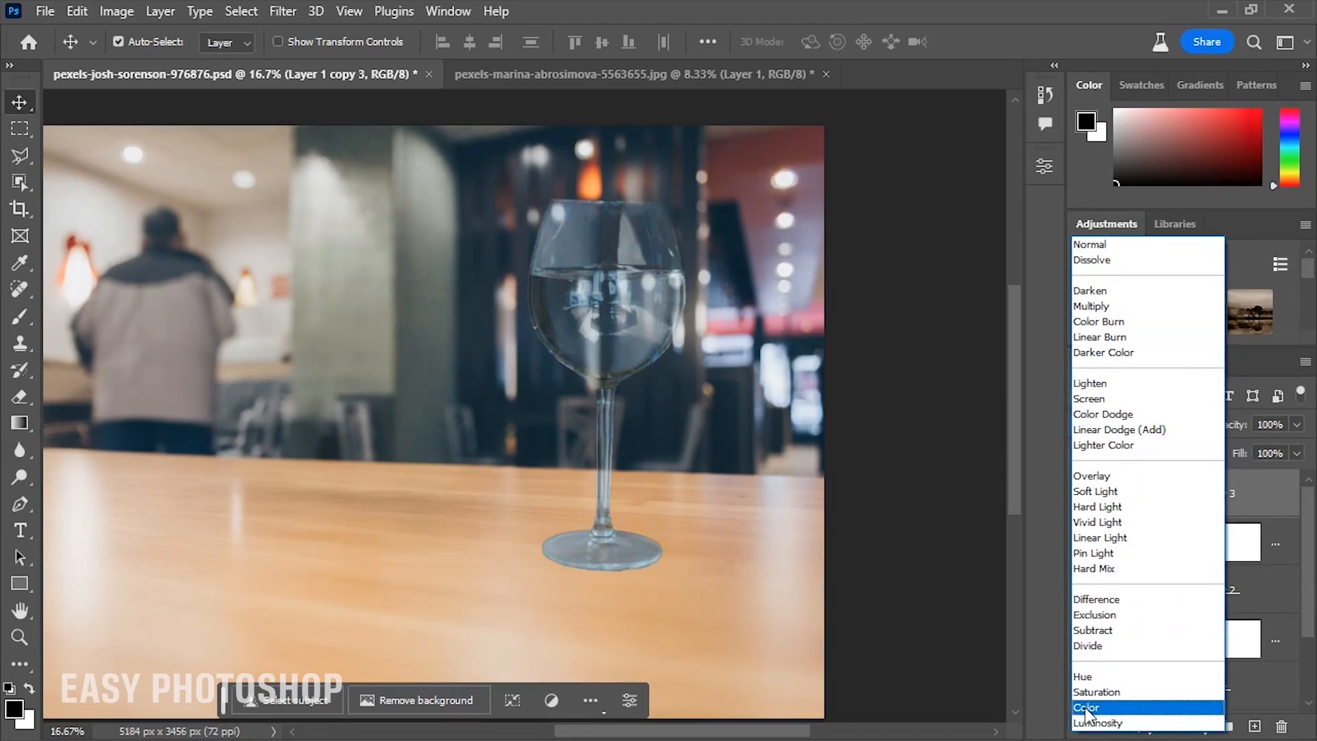
left_click(1085, 707)
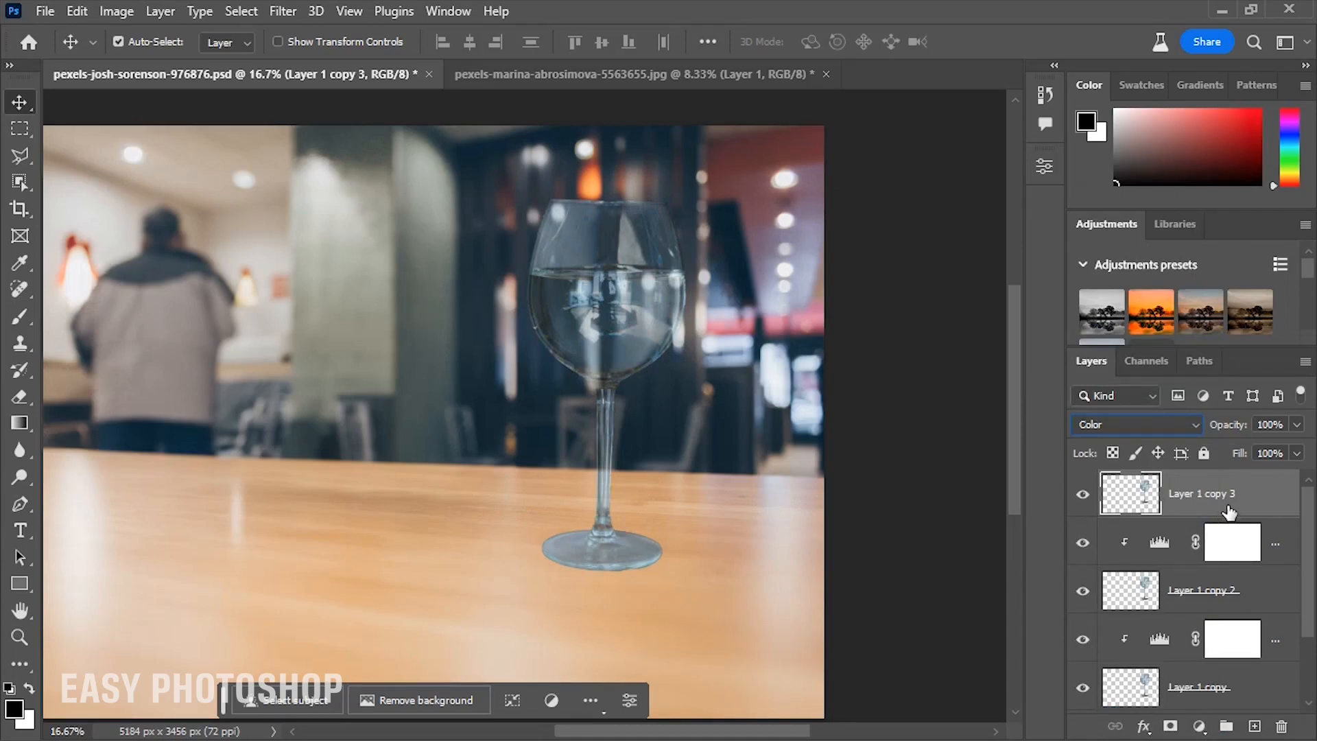
Add a layer mask to the Color glass copy and invert the mask to black.
left_click(1170, 726)
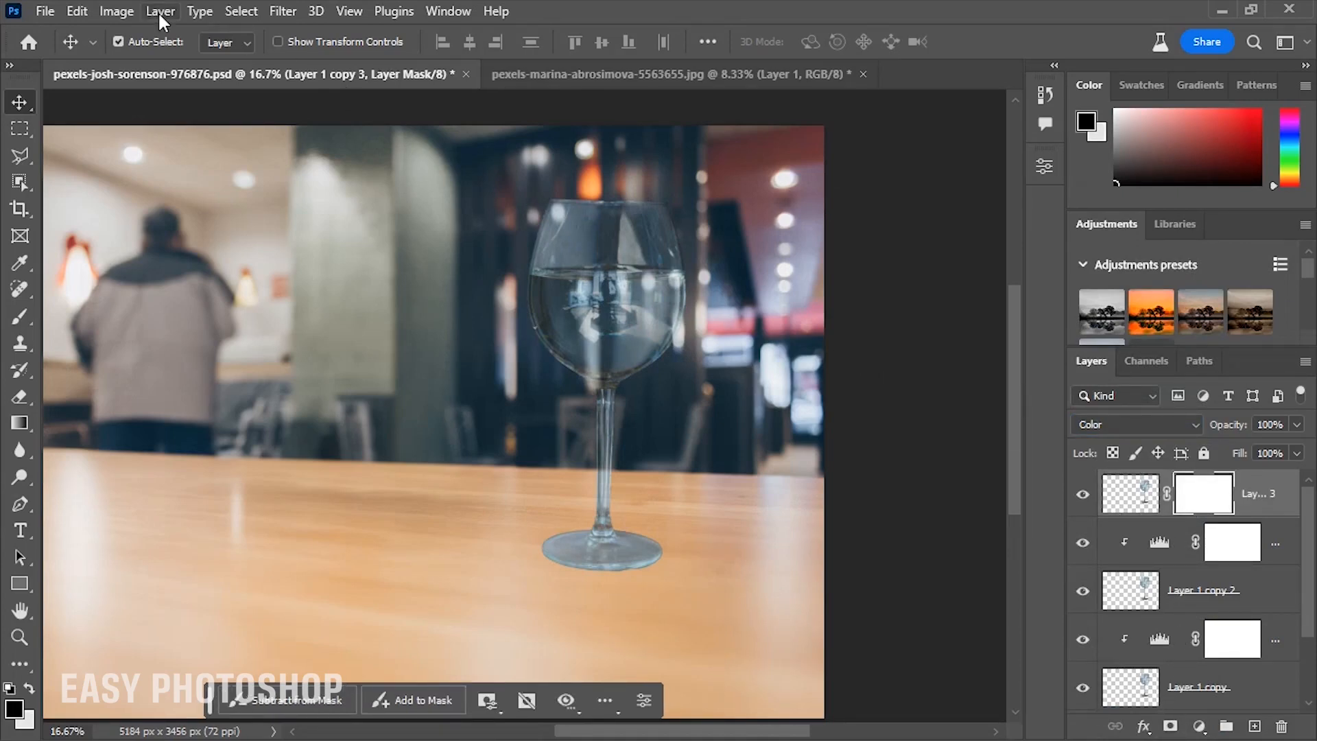
left_click(130, 11)
mouse_move(192, 63)
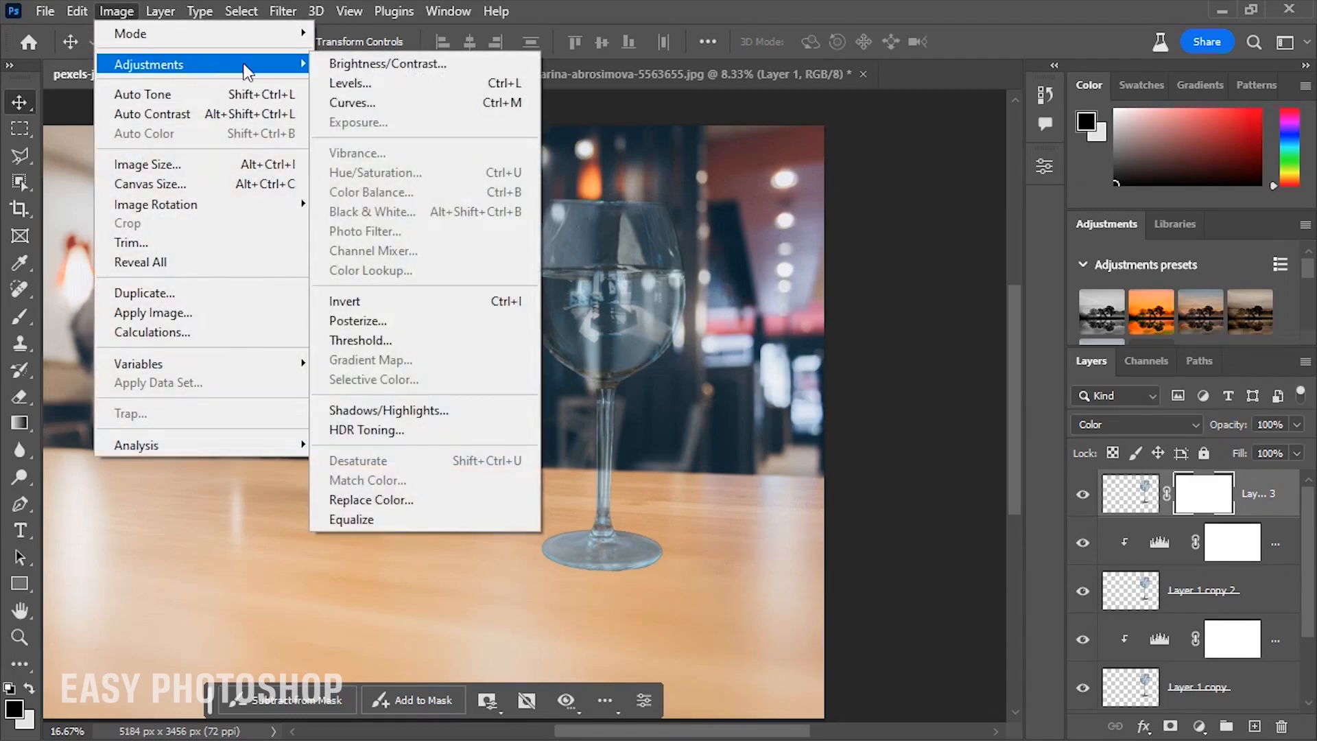
left_click(378, 307)
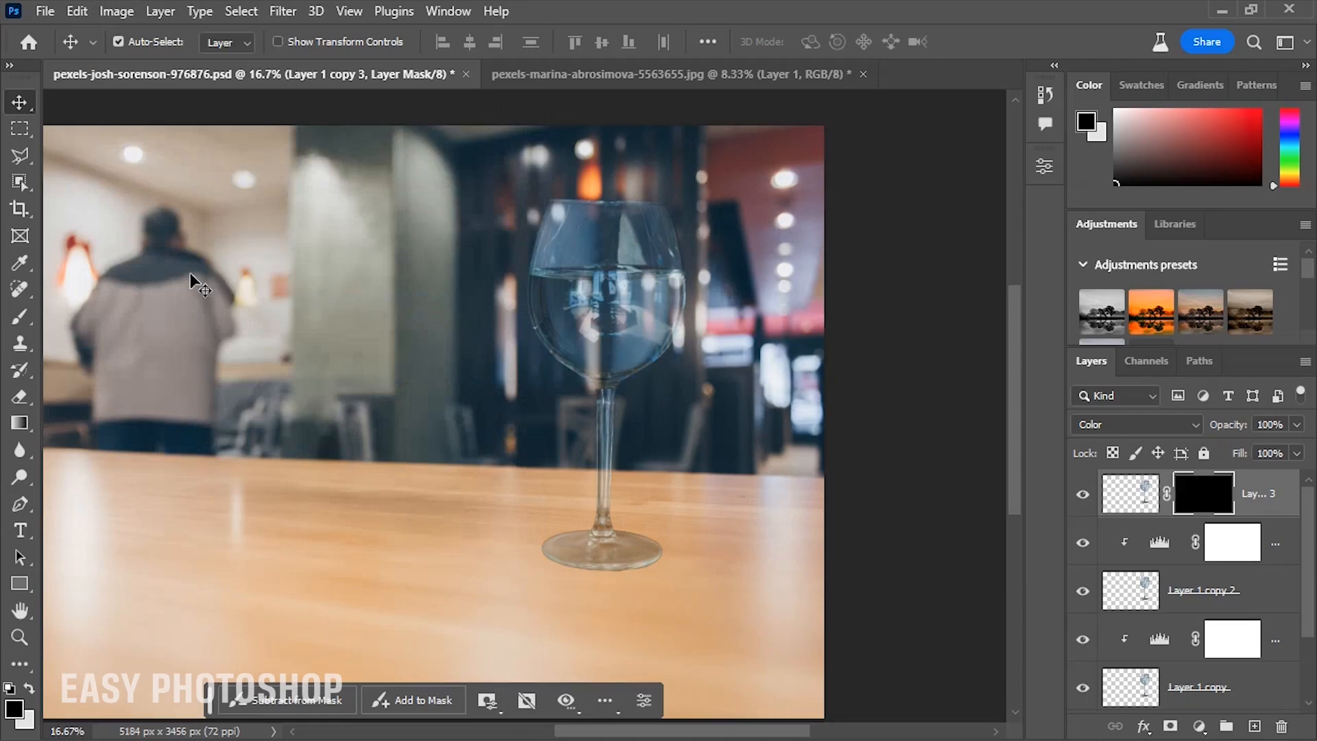
Paint the mask white over the glass's bowl and stem with the Brush tool, compare before and after, and select the layer itself.
left_click(22, 313)
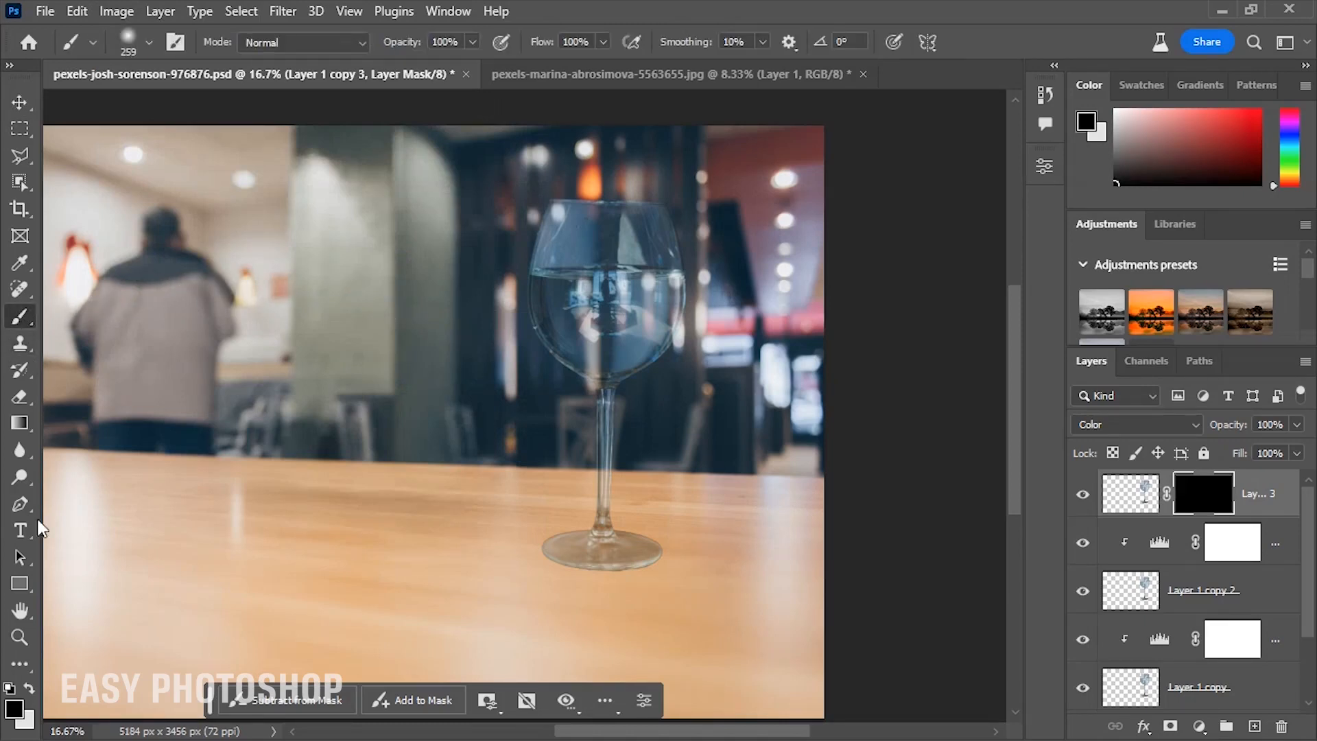
left_click(29, 687)
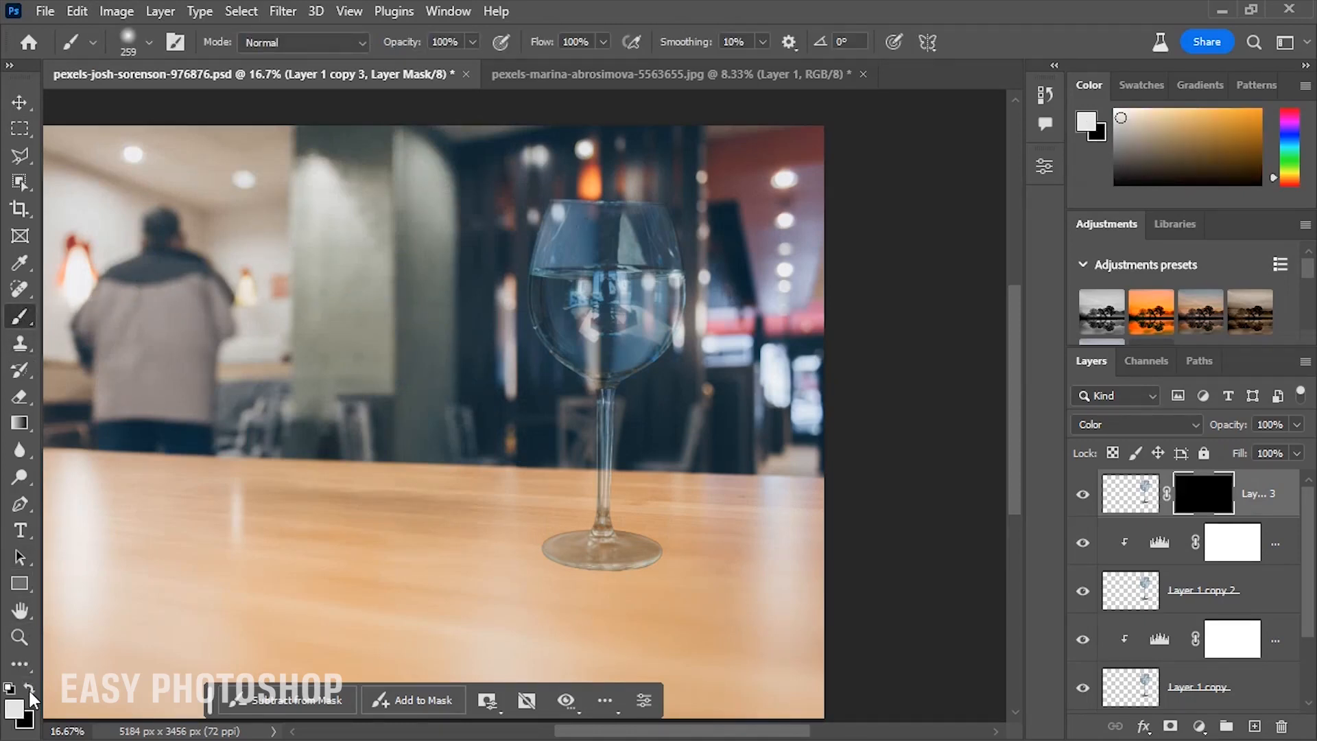
mouse_move(604, 344)
left_mouse_down()
mouse_move(558, 323)
mouse_move(634, 325)
mouse_move(546, 321)
mouse_move(657, 312)
mouse_move(546, 291)
mouse_move(615, 292)
mouse_move(590, 299)
mouse_move(614, 307)
mouse_move(601, 332)
mouse_move(629, 359)
mouse_move(664, 320)
mouse_move(611, 362)
mouse_move(594, 444)
mouse_move(610, 441)
mouse_move(604, 501)
left_mouse_up()
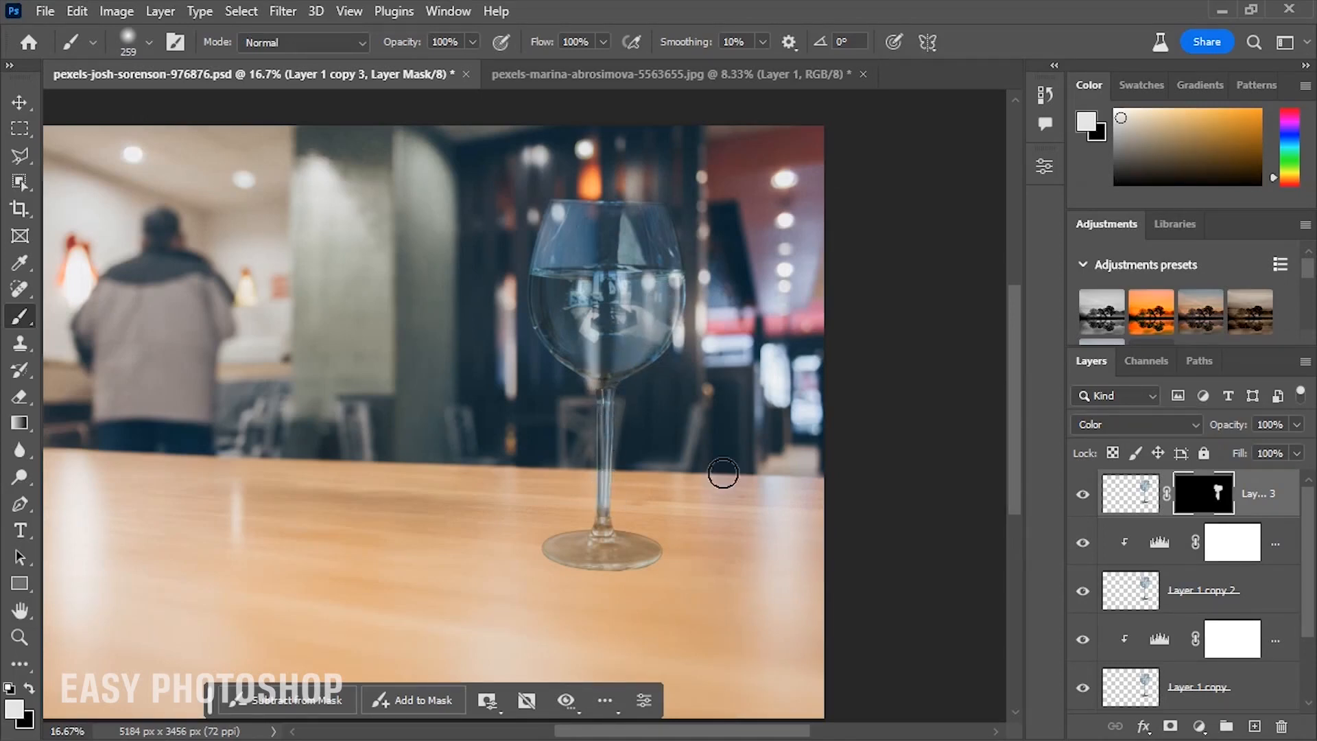
left_click(1081, 495)
left_click(1082, 496)
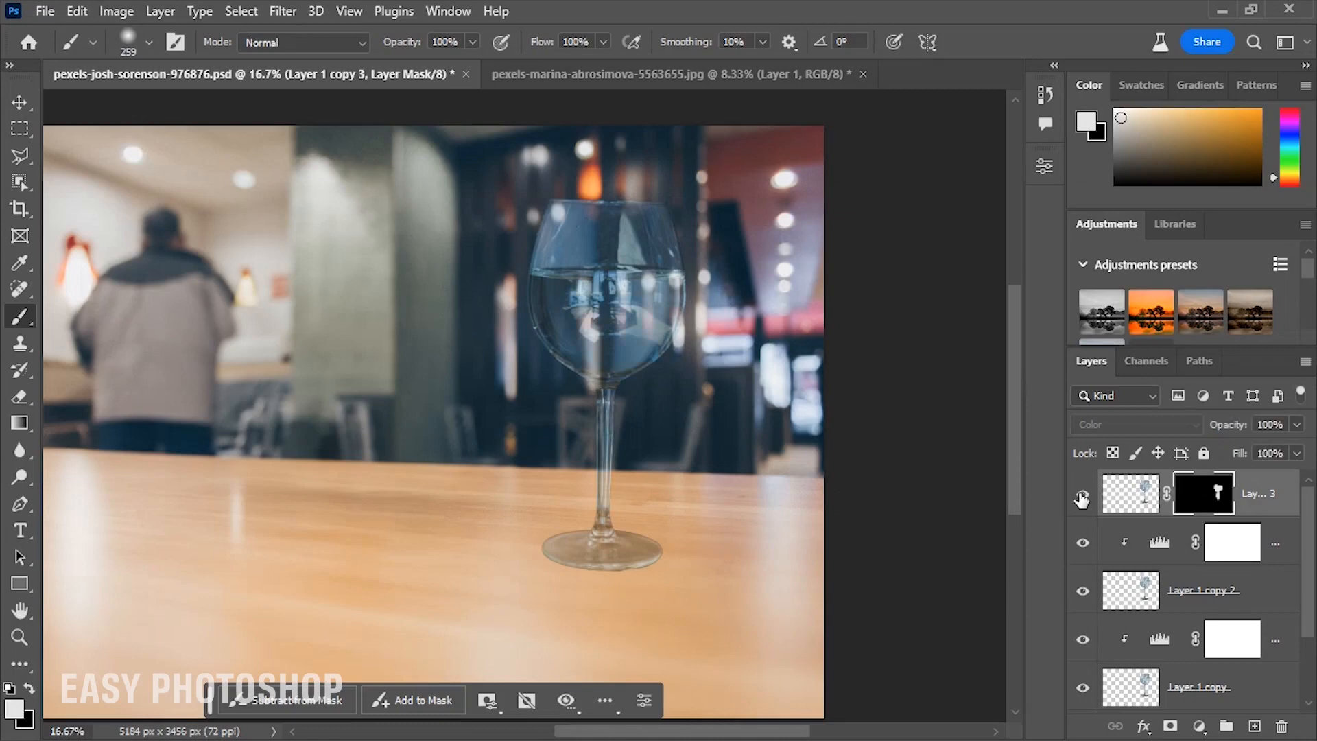
left_click(1082, 495)
left_click(1081, 495)
left_click(1270, 512)
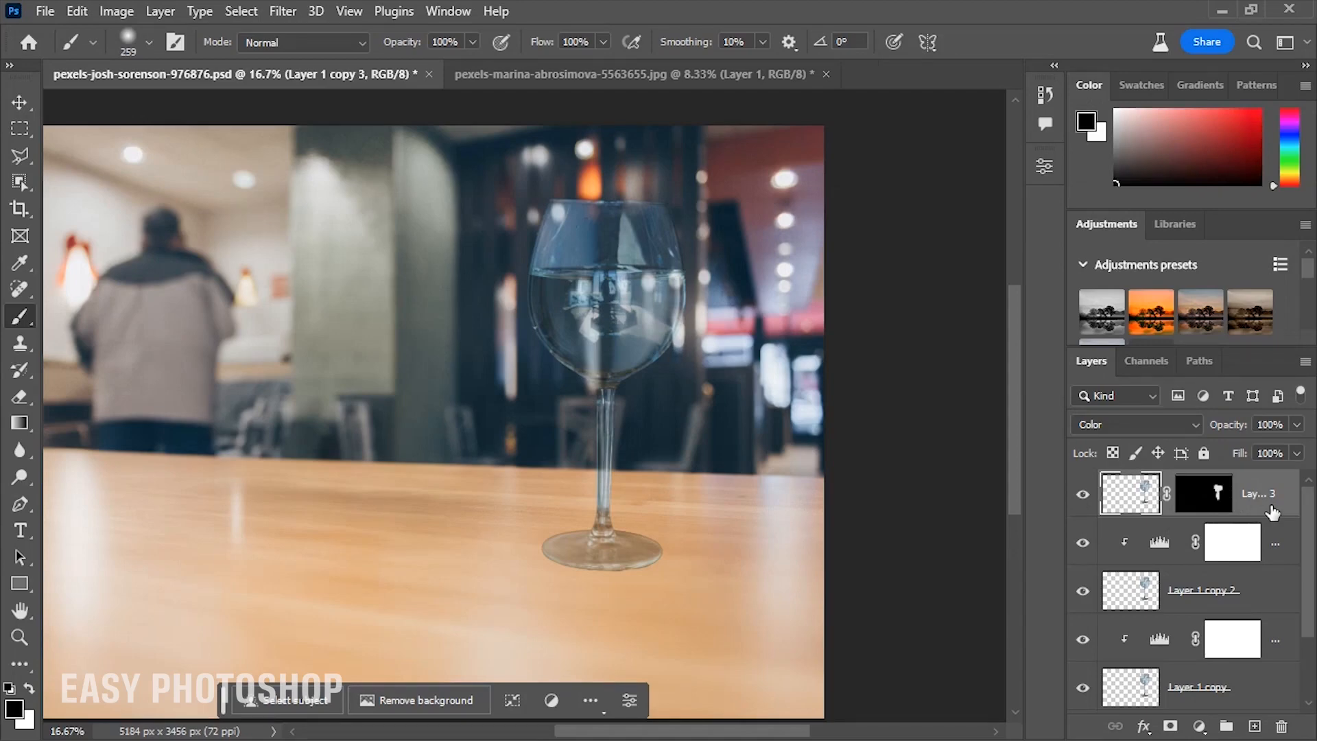
Group the three visible glass copies and their Levels adjustments together, keeping Pass Through mode, and check the group's visibility.
scroll(1270, 512, "down", 2)
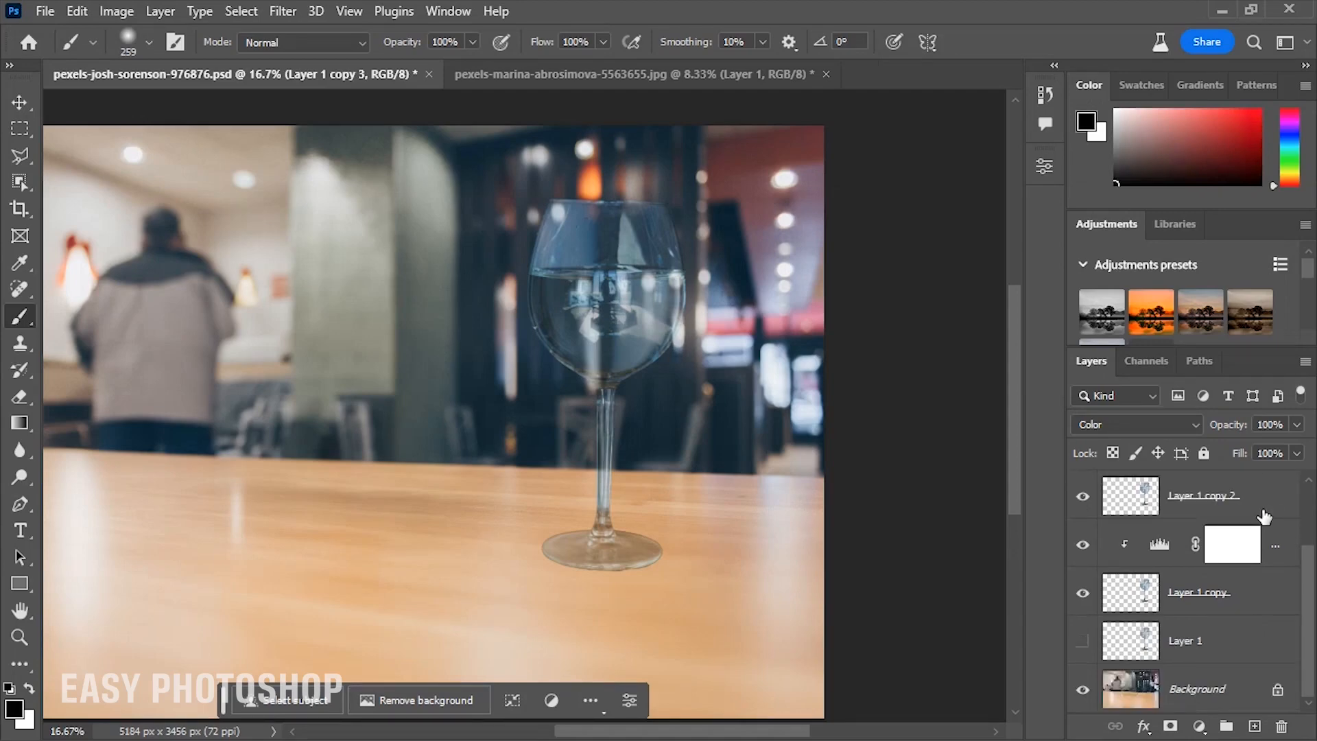
right_click(1236, 595)
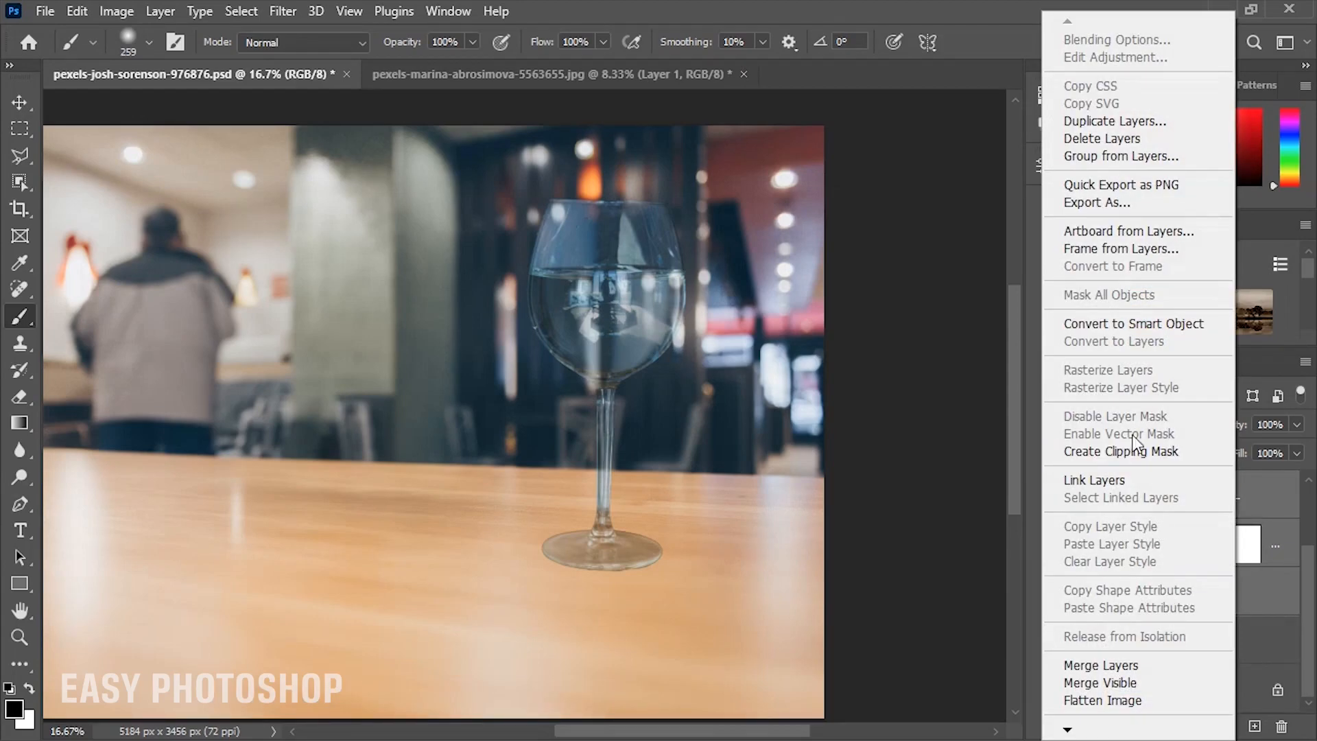
left_click(1104, 156)
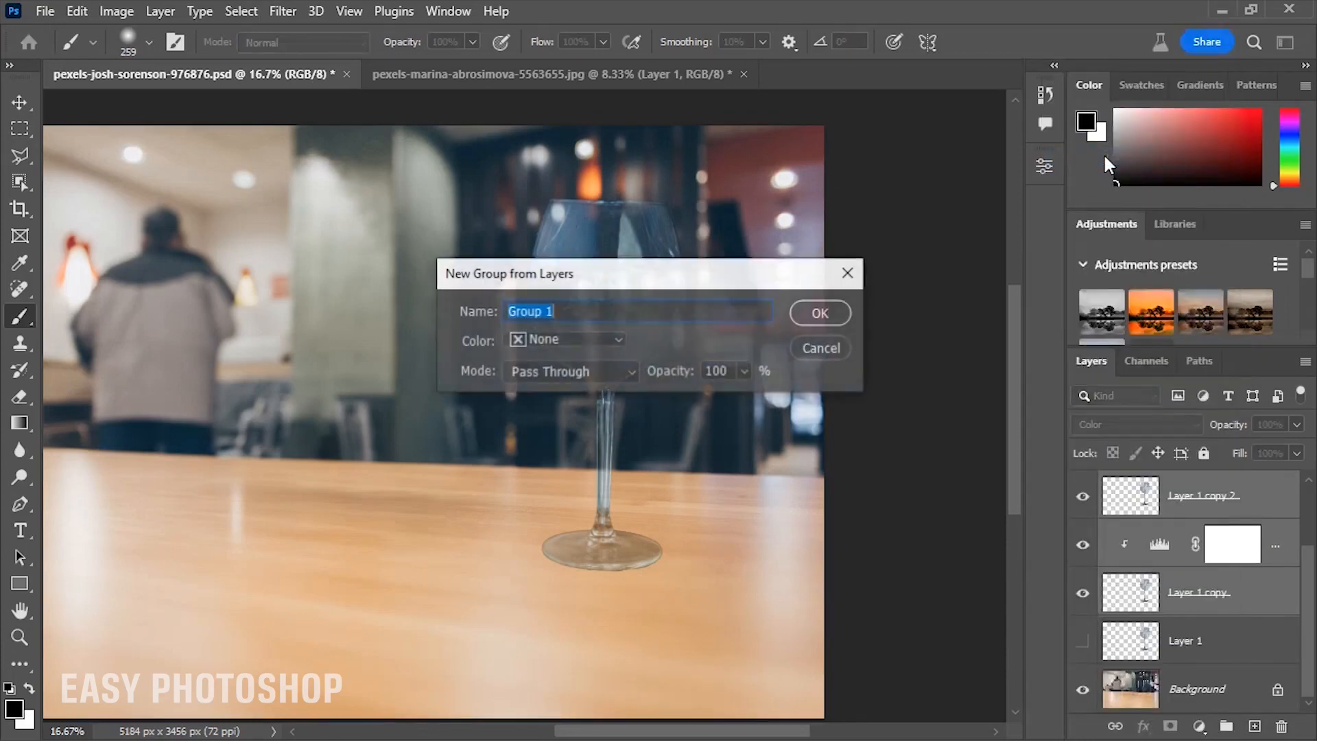
left_click(823, 313)
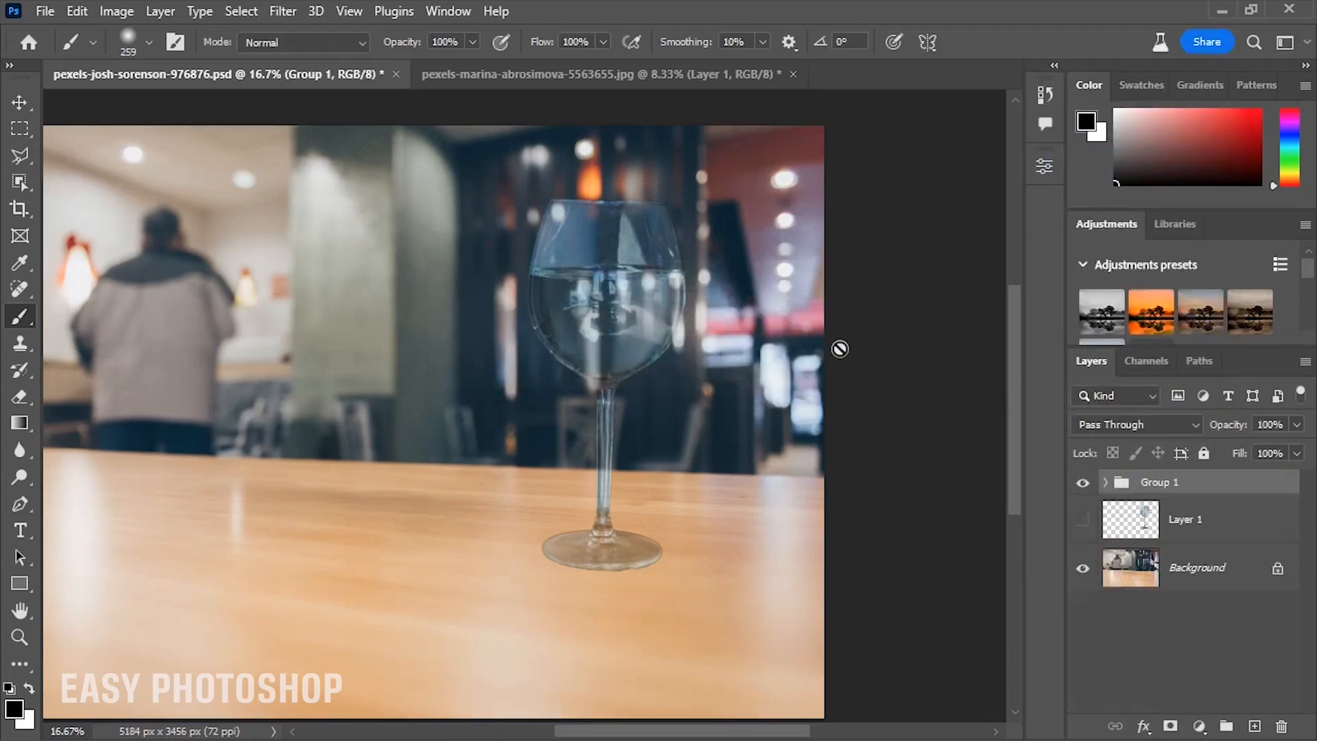
left_click(1083, 483)
Add a Solid Color fill layer in grey a2a2a2 above the glass group.
left_click(1199, 725)
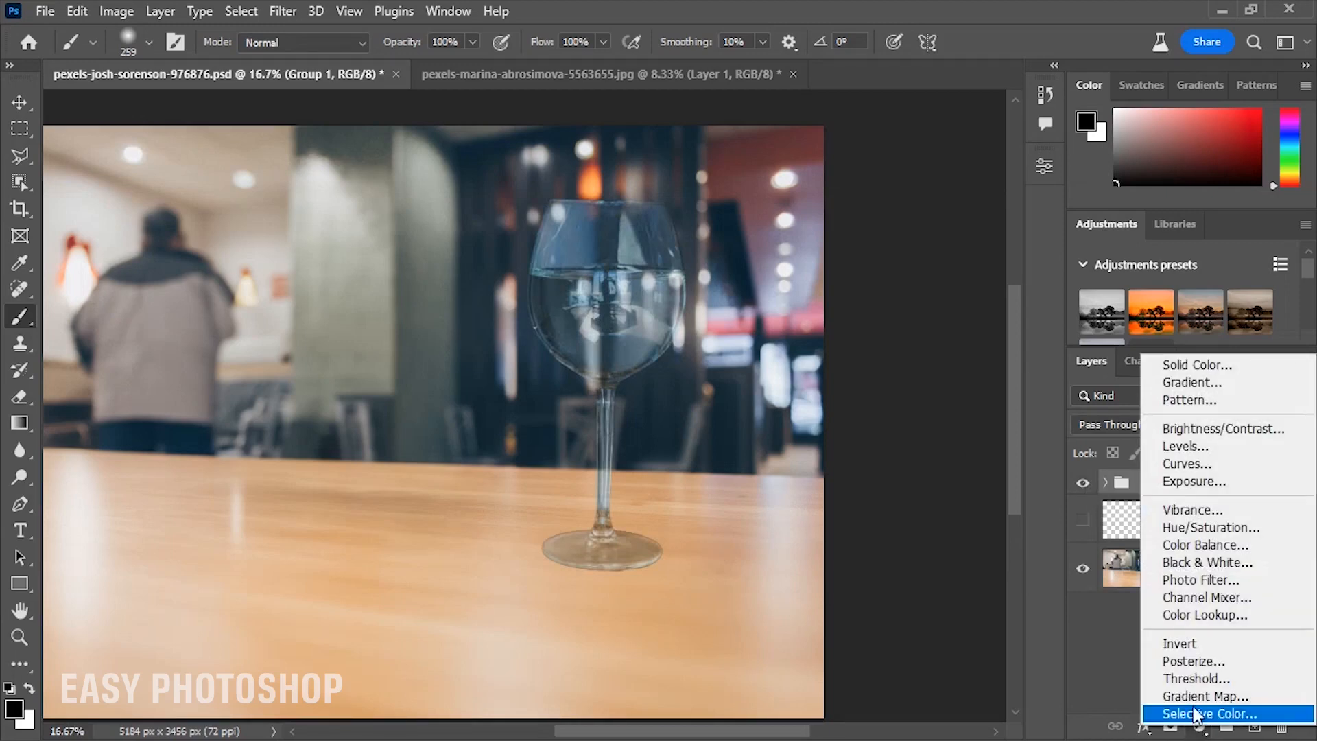
left_click(1194, 366)
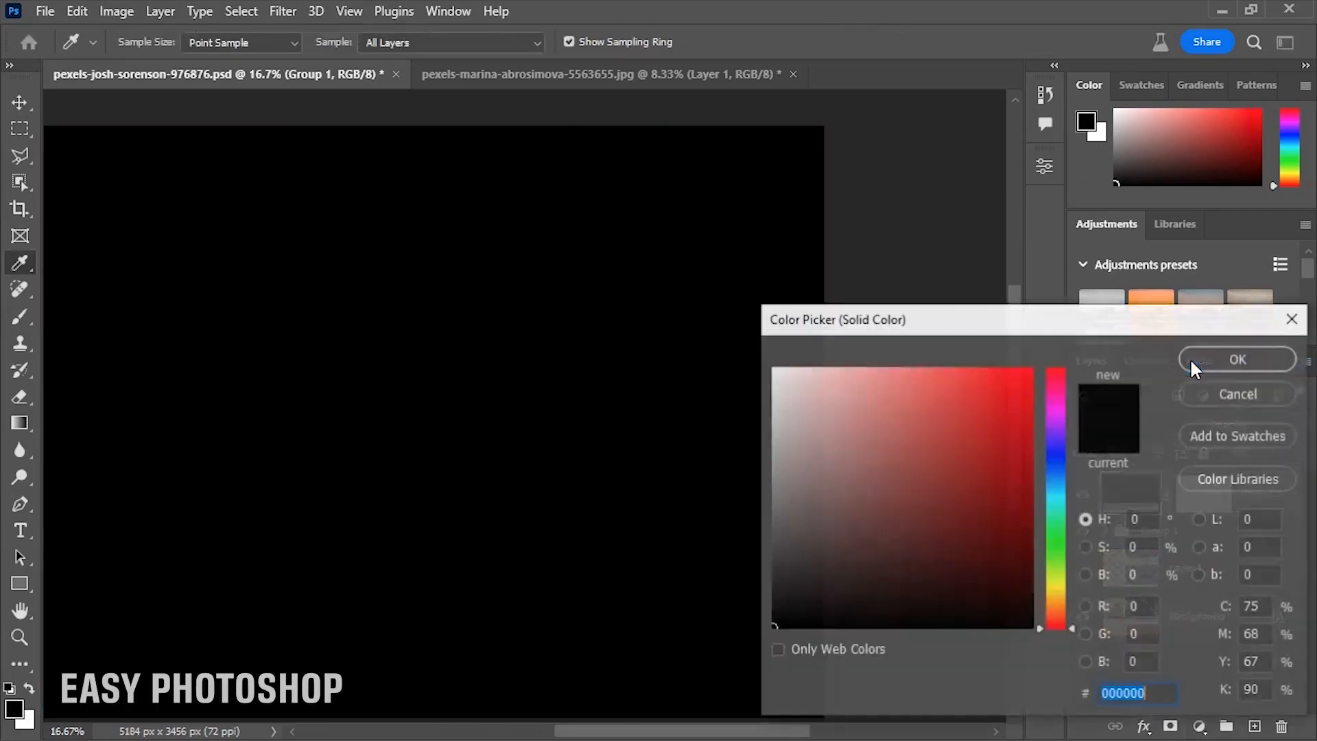
left_click(893, 484)
type("a2a2a2")
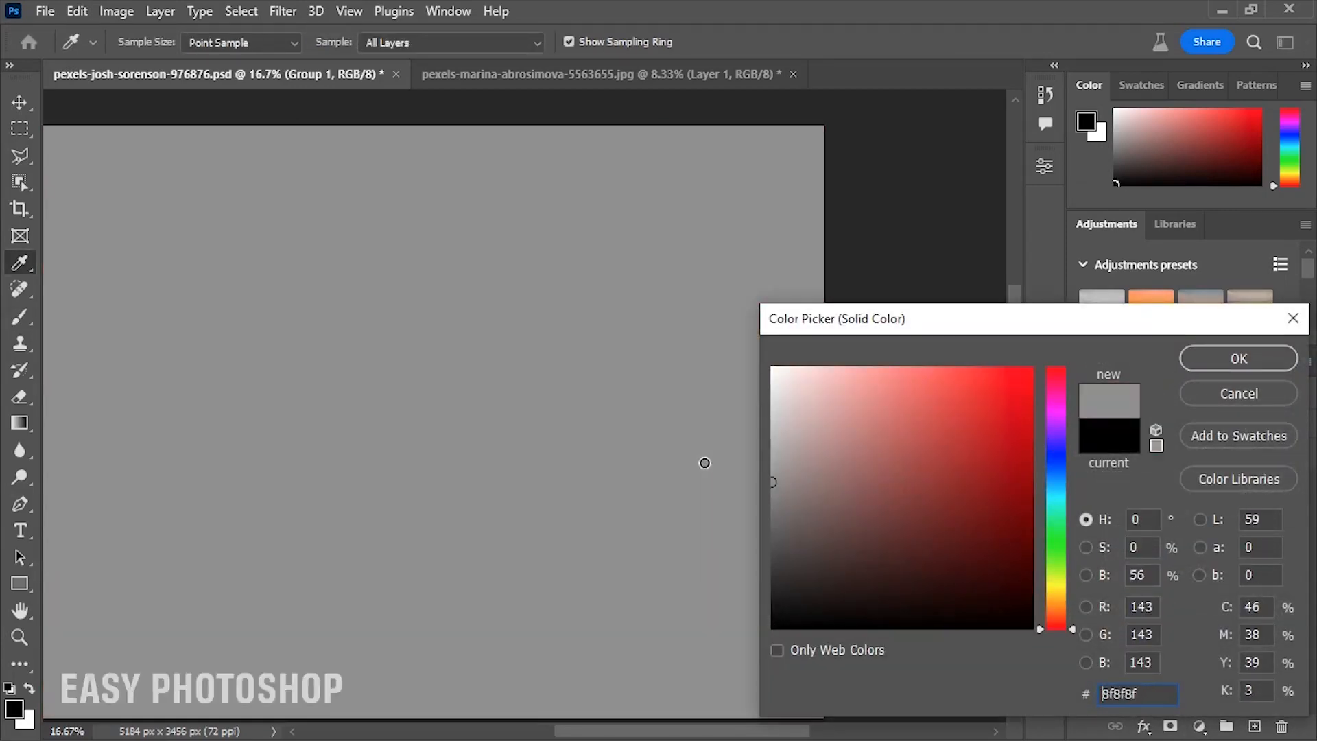
left_click(1197, 359)
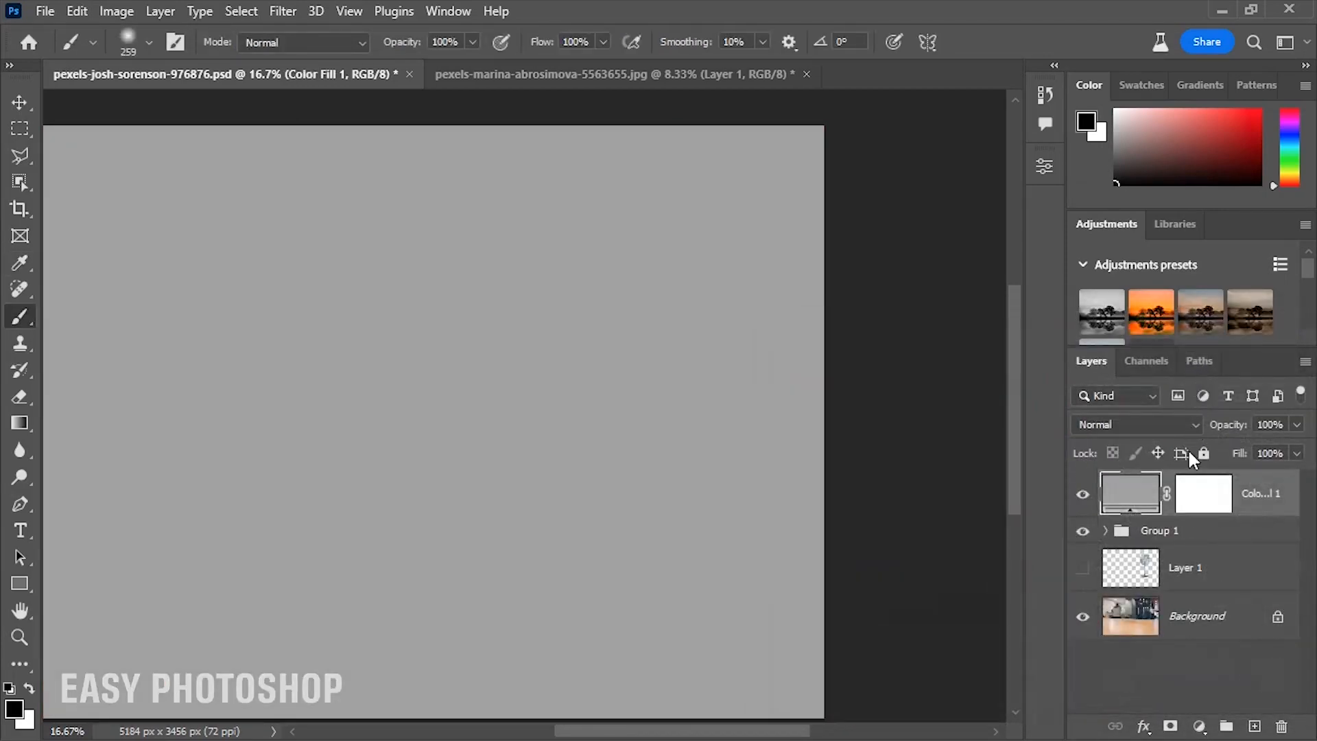
Clip the grey fill layer to the glass group and set its blend mode to Color.
right_click(1142, 504)
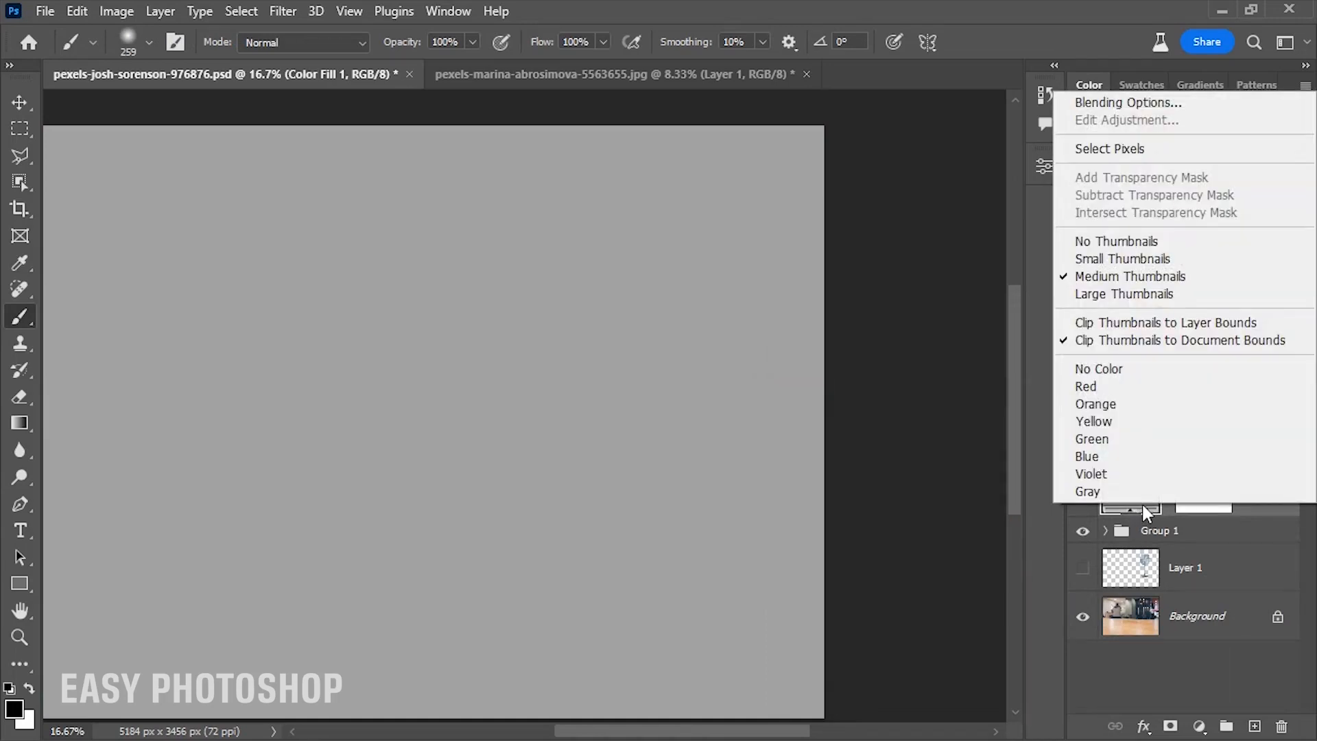
left_click(1246, 511)
right_click(1241, 512)
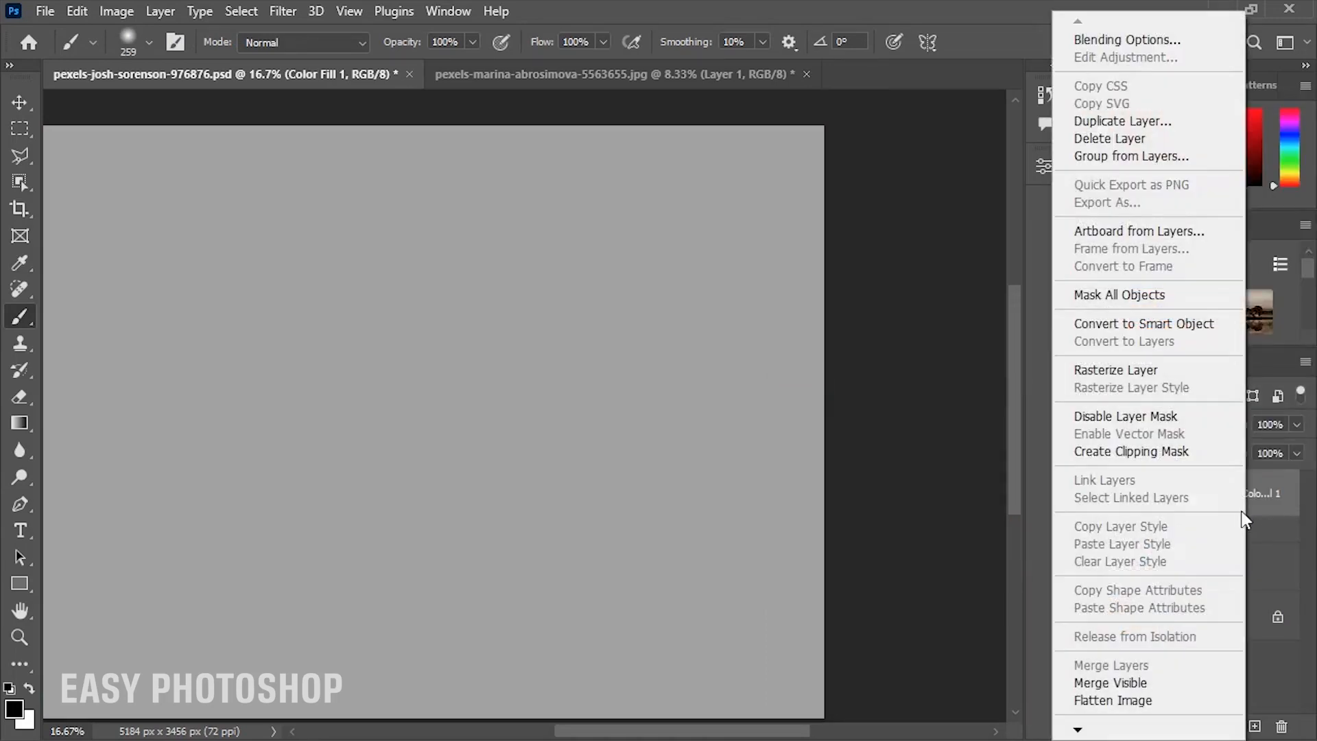
left_click(1160, 450)
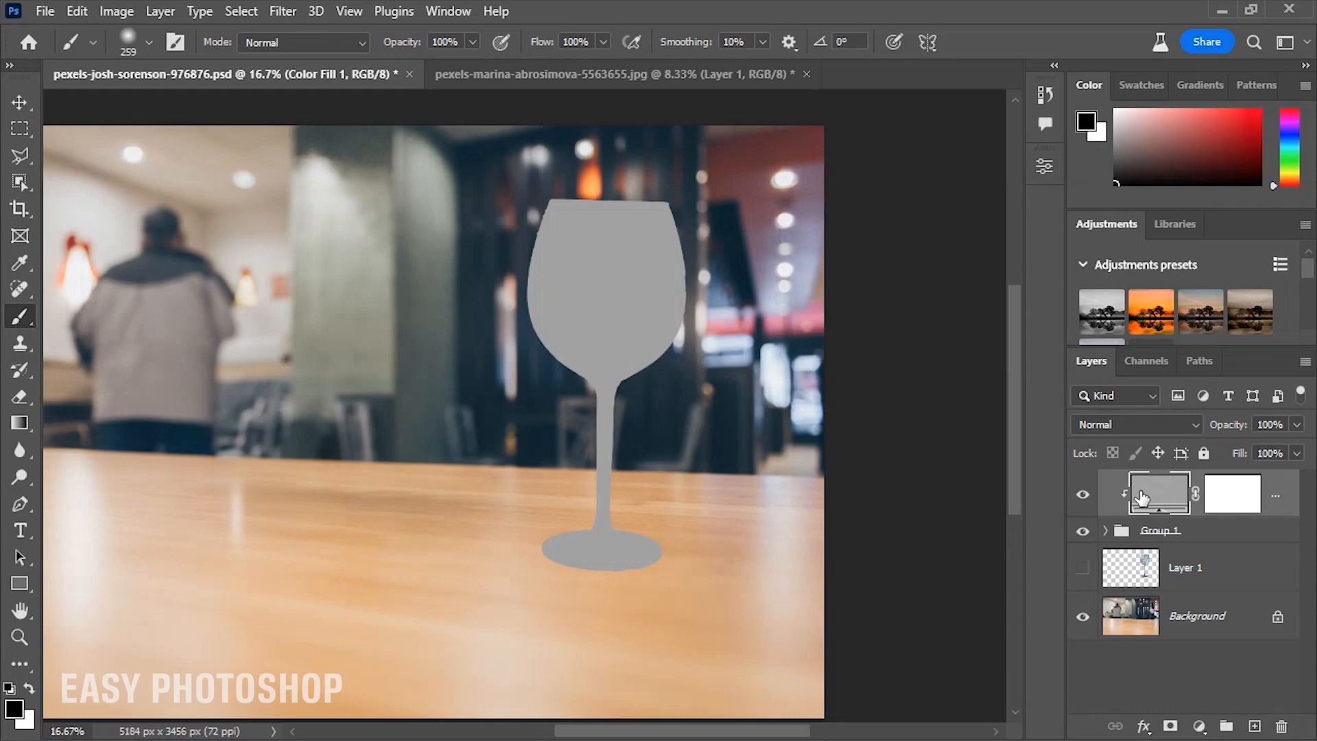
left_click(1108, 424)
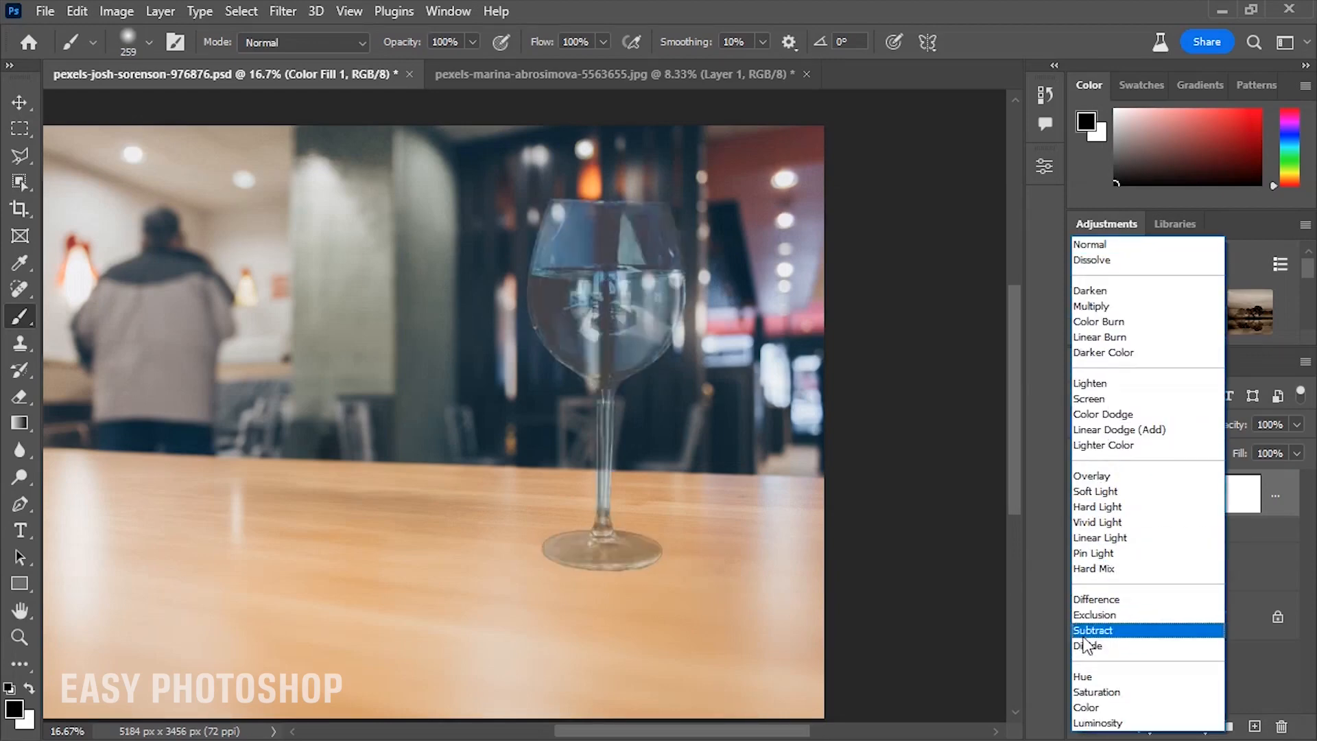
left_click(1077, 716)
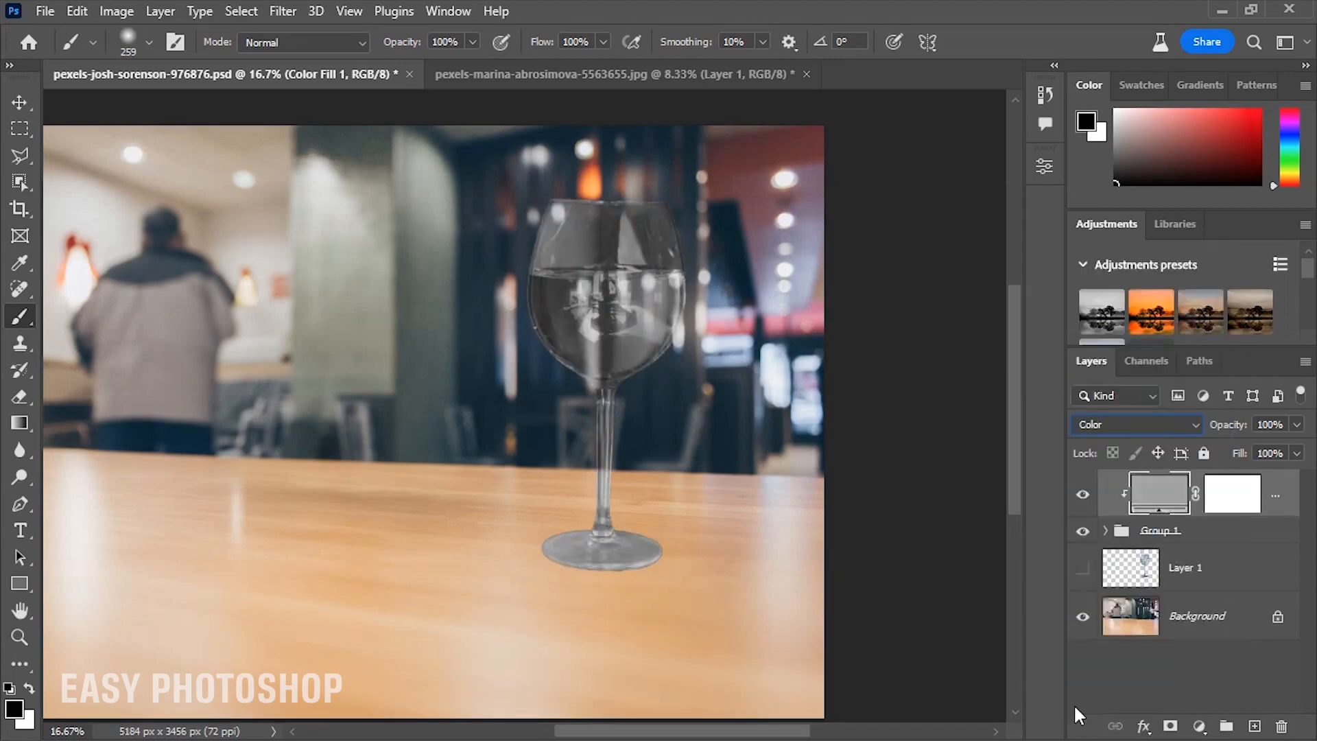
Recolor the clipped fill with tan d6b69e sampled from the photo, set its opacity to 34%, and compare before and after.
double_click(1159, 495)
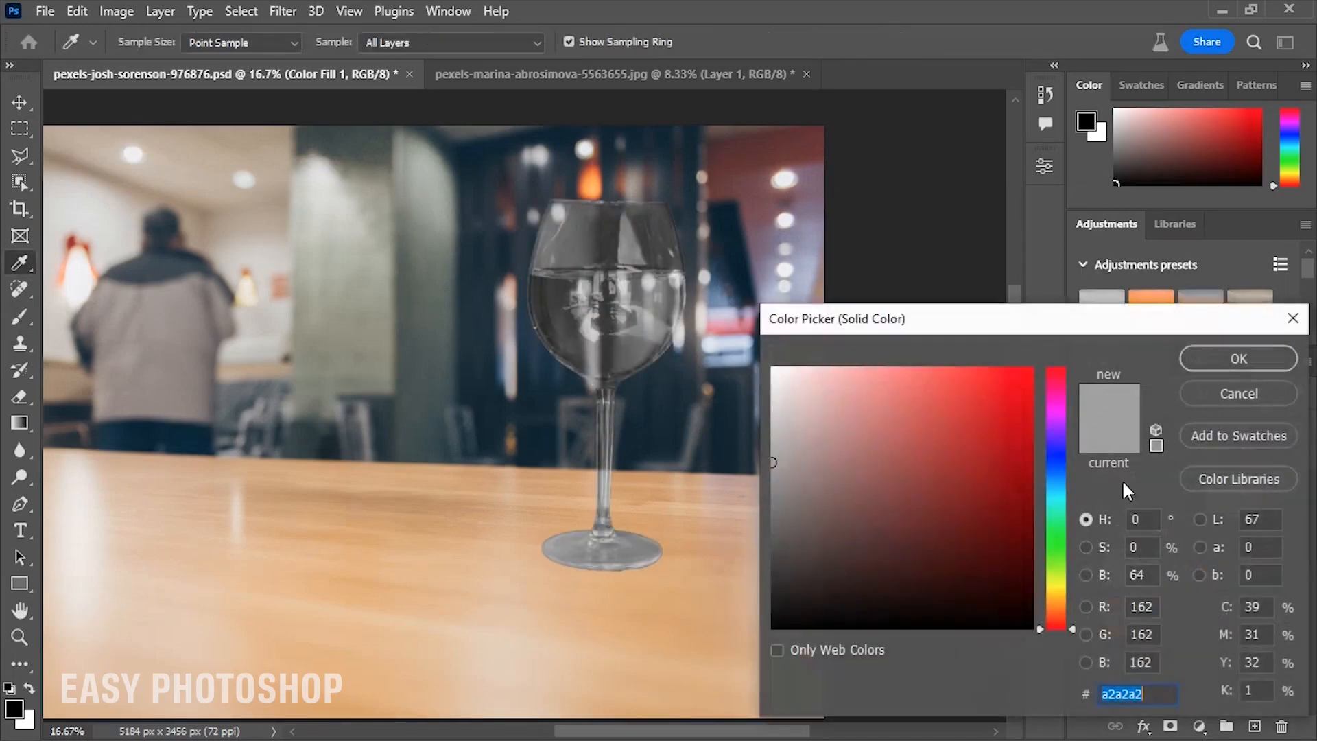
left_click(332, 467)
left_click_drag(252, 472, 169, 470)
left_click(1235, 359)
left_click(1297, 425)
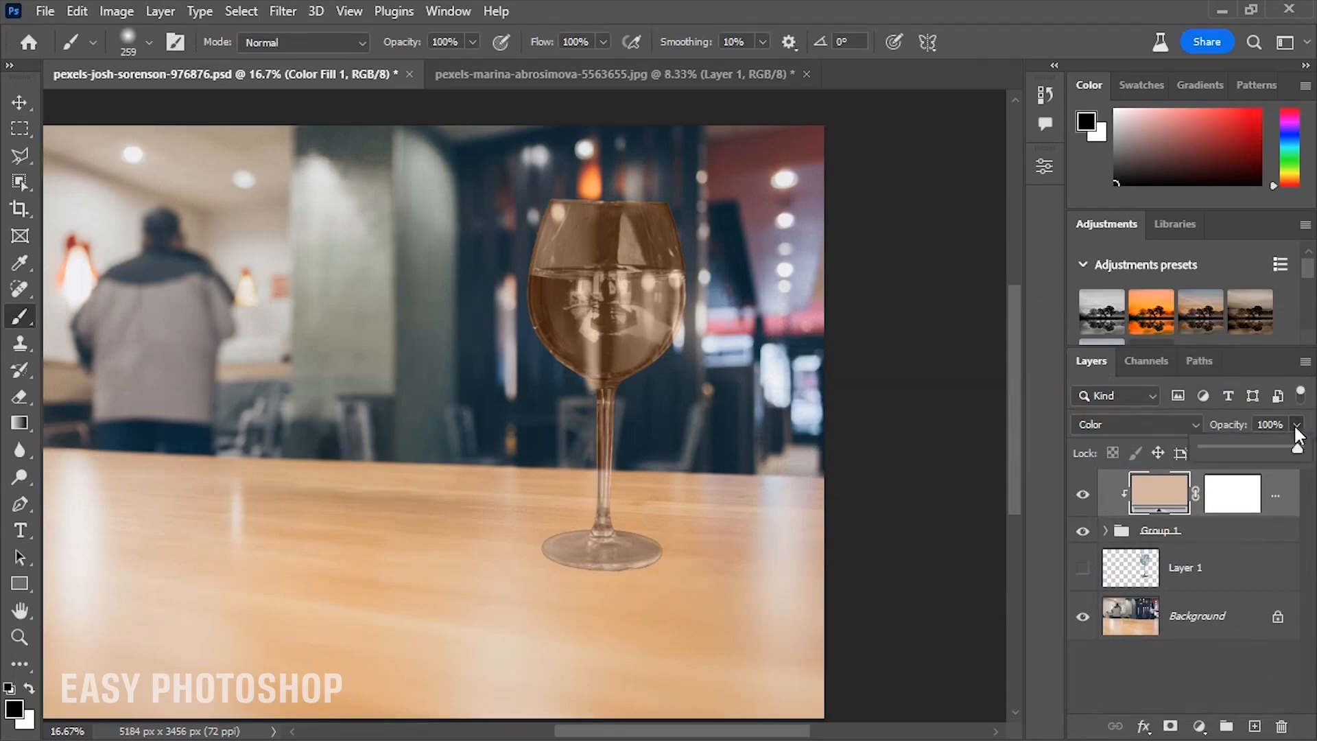
left_click_drag(1262, 454, 1223, 450)
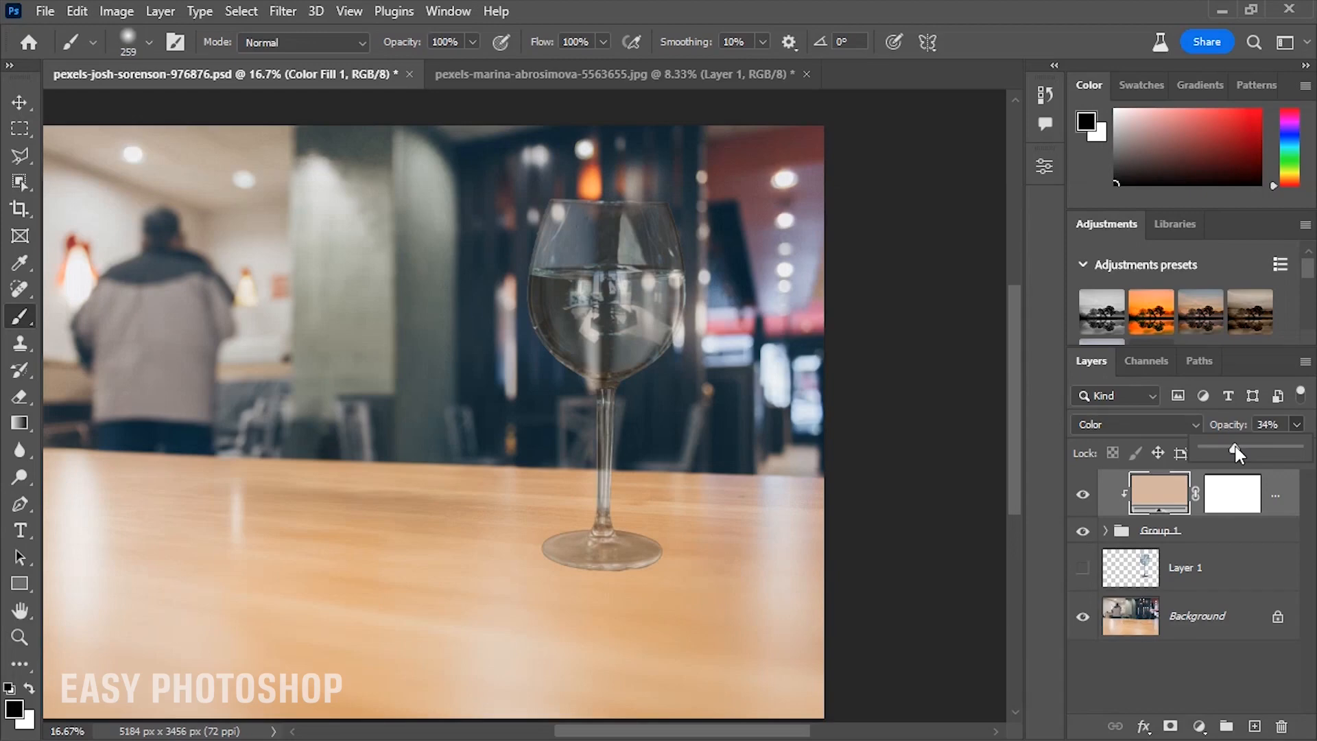
left_click(1089, 497)
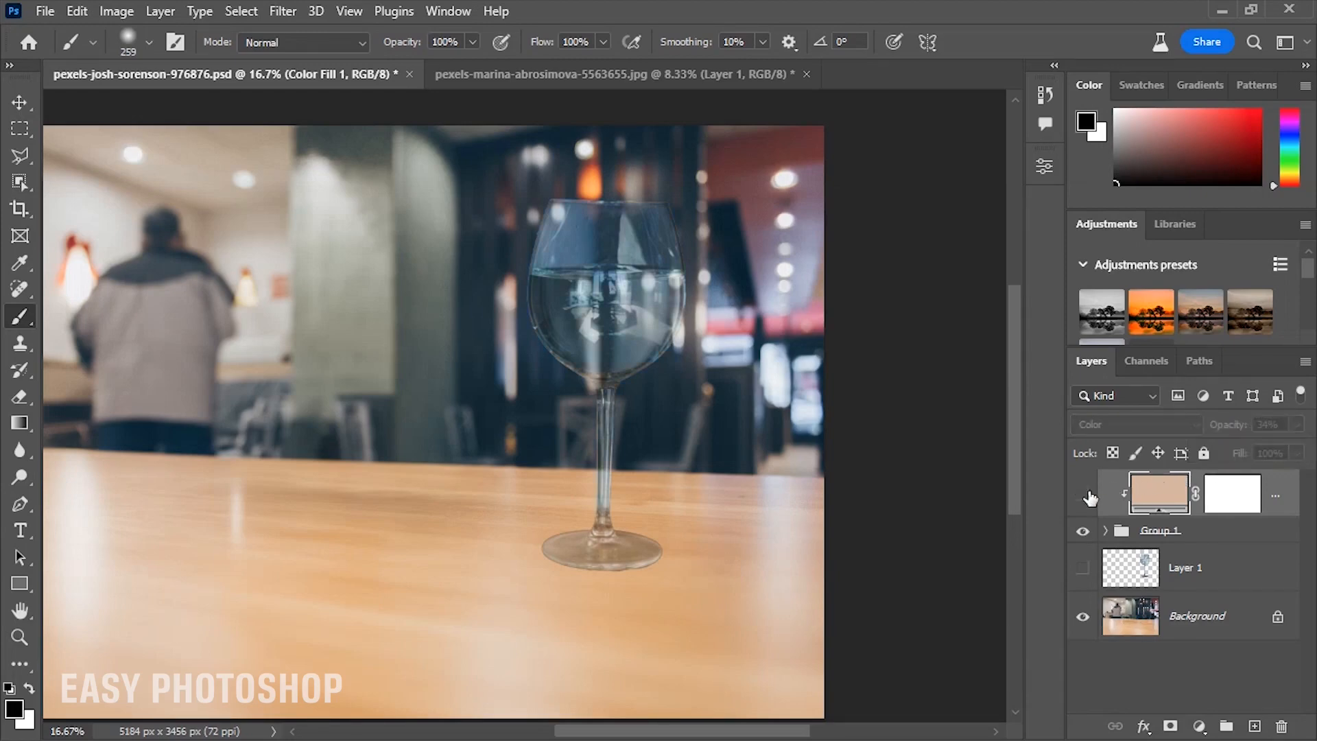
Change the fill color to grey 757170 sampled from the background beside the glass bowl, and compare before and after.
double_click(1166, 499)
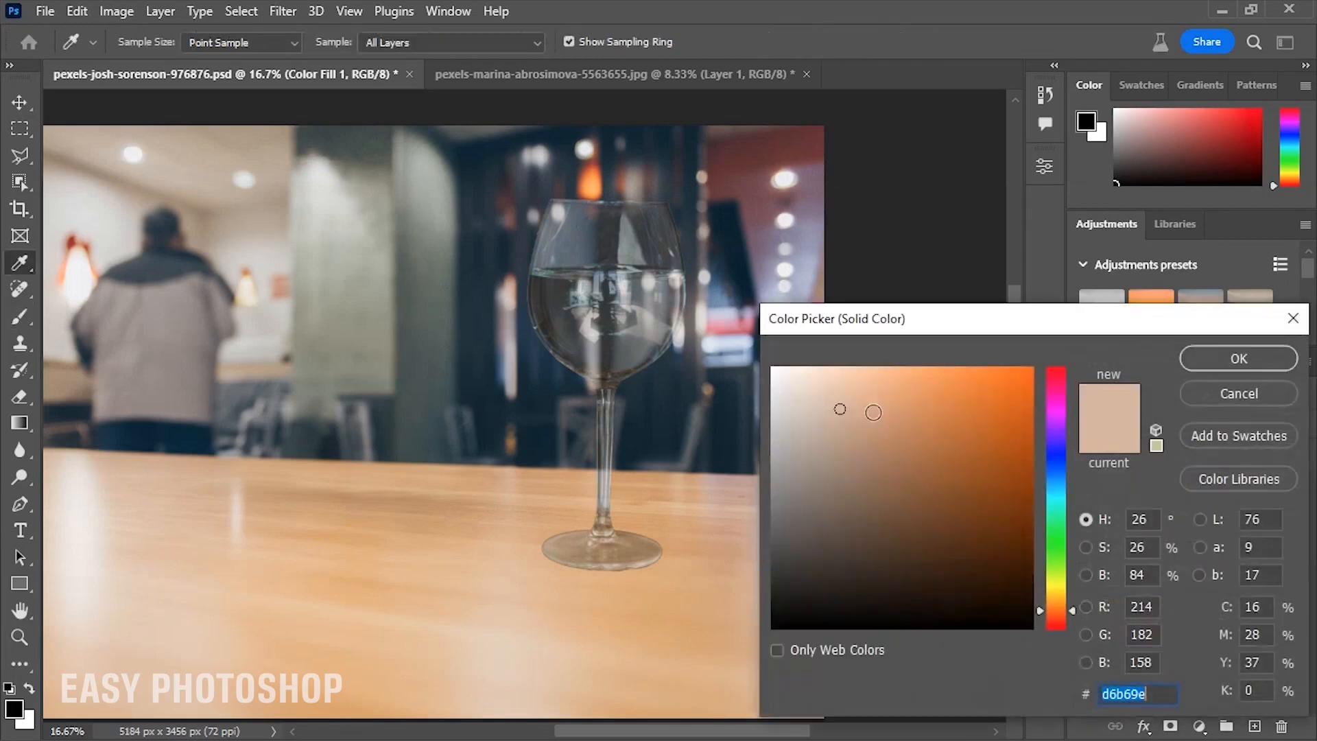
left_click(501, 303)
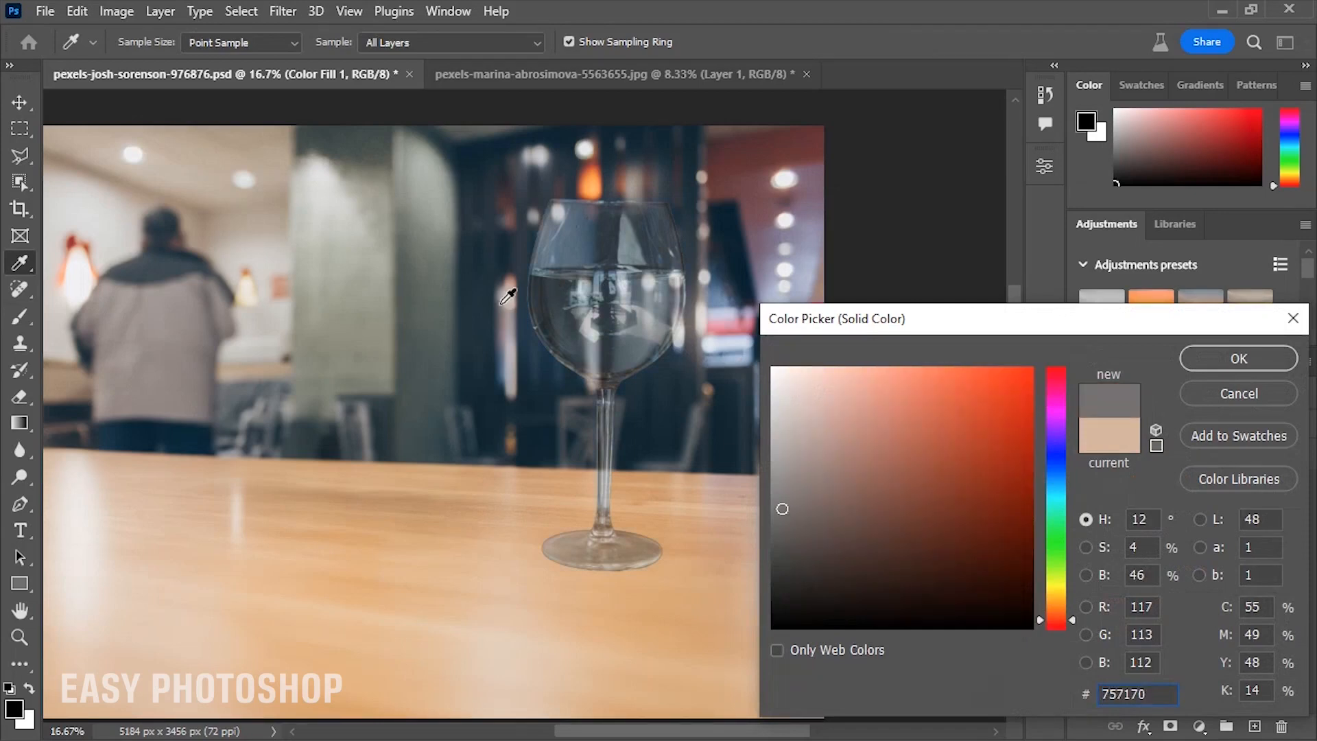
left_click(1238, 358)
left_click(1082, 495)
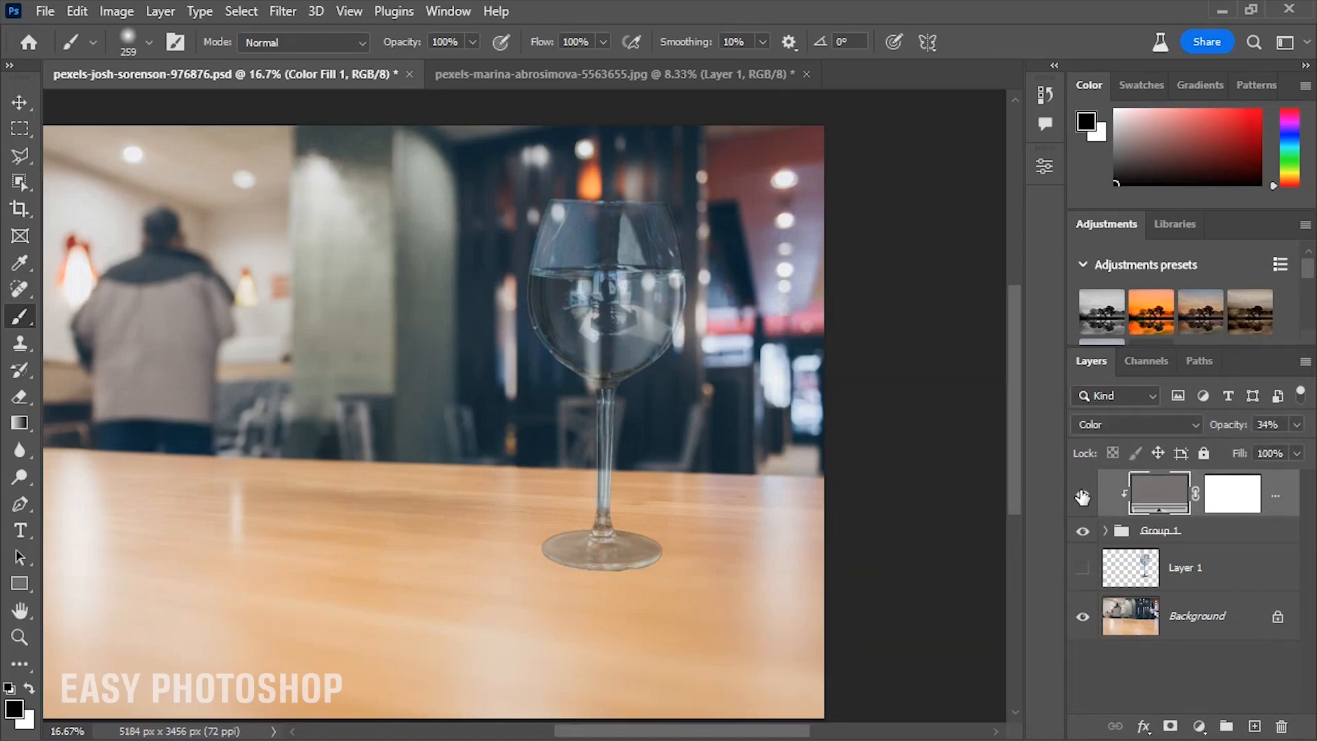
left_click(1081, 495)
Add a Curves adjustment clipped to the glass group, shape a slight S-curve for contrast, and compare before and after.
left_click(1199, 725)
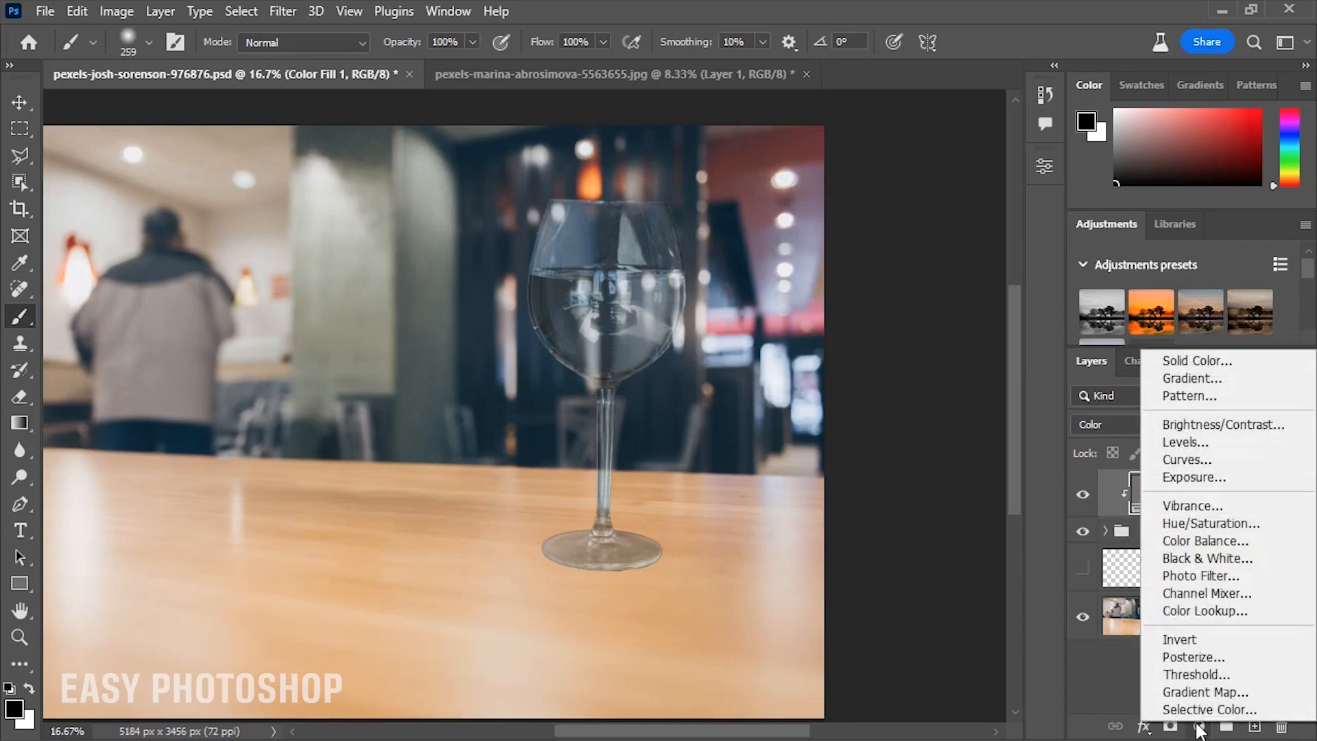
left_click(1193, 459)
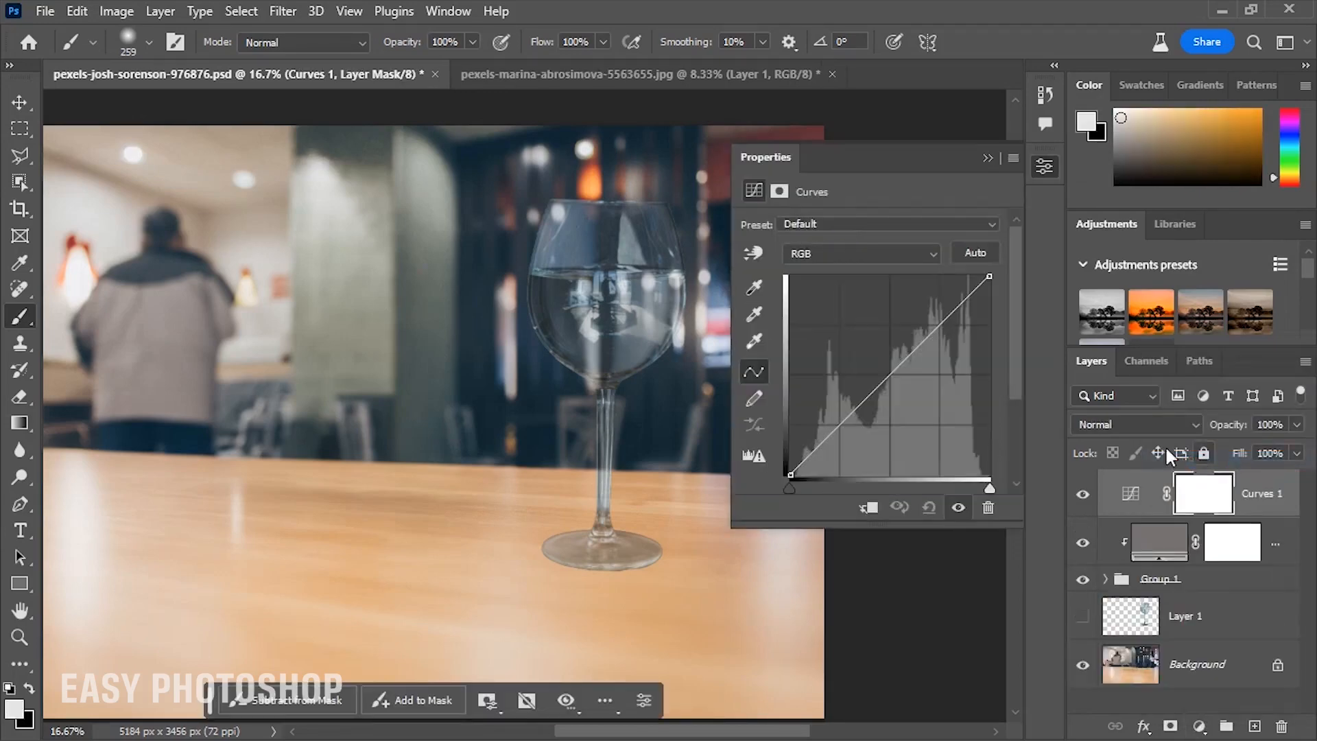
left_click_drag(903, 367, 905, 358)
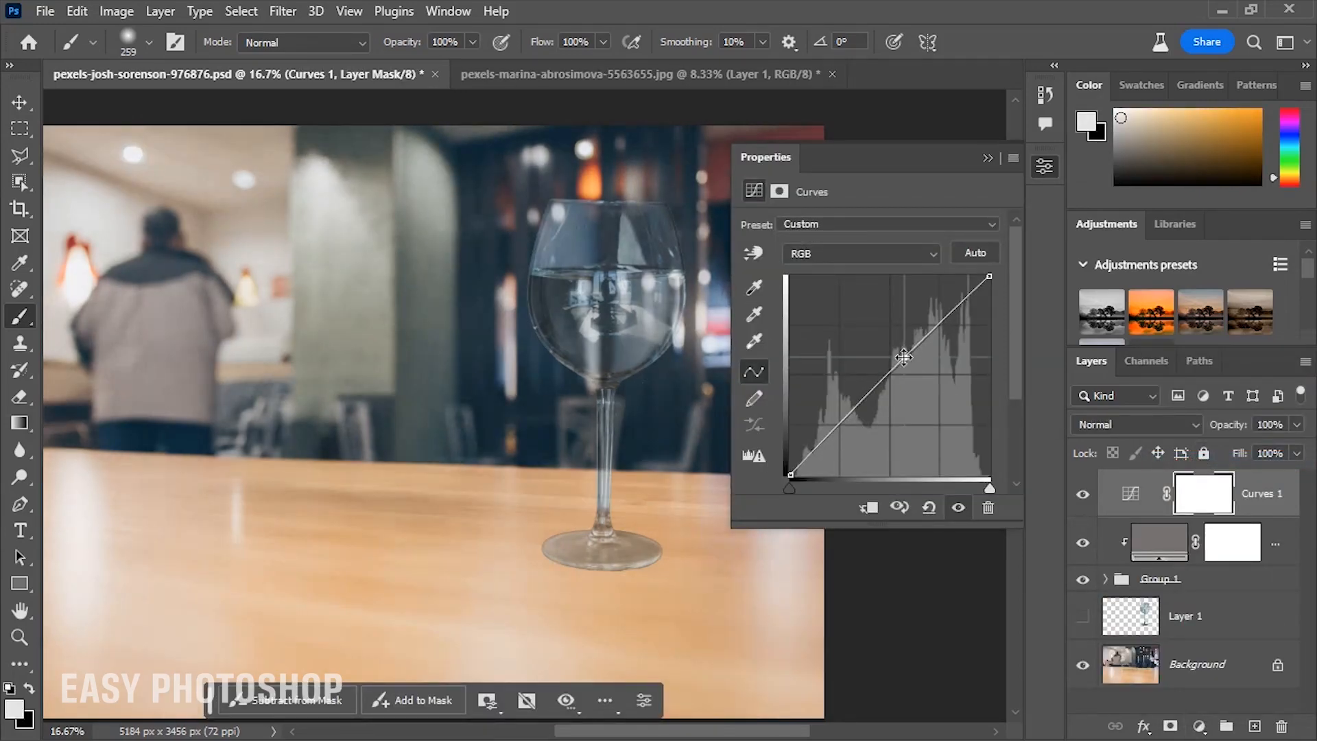
left_click(868, 508)
mouse_move(904, 358)
left_mouse_down()
mouse_move(896, 342)
mouse_move(909, 368)
mouse_move(907, 356)
left_mouse_up()
left_click_drag(847, 420, 845, 422)
left_click(986, 160)
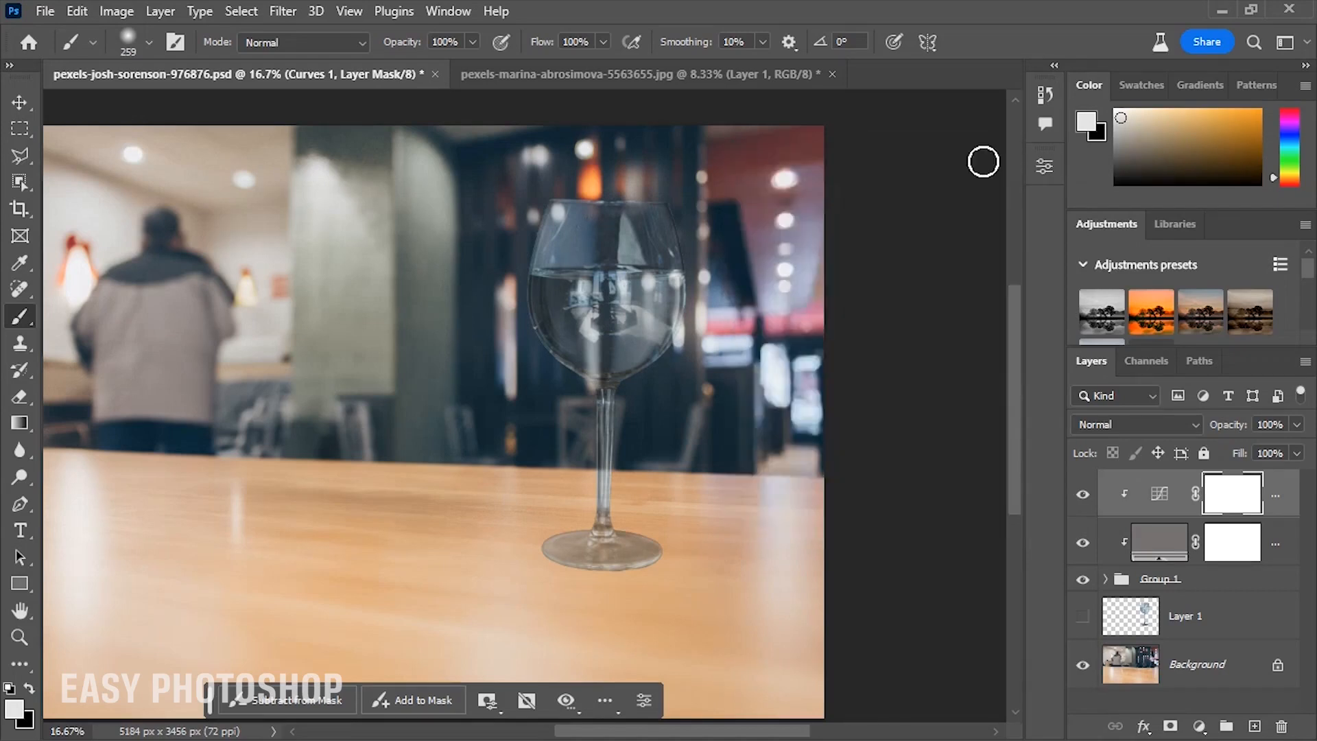
left_click(1082, 493)
left_click(1082, 493)
left_click(1082, 493)
left_click(1081, 493)
Create an empty layer directly above Layer 1 and set the Brush to black 000000 with 3% flow.
left_click(1215, 617)
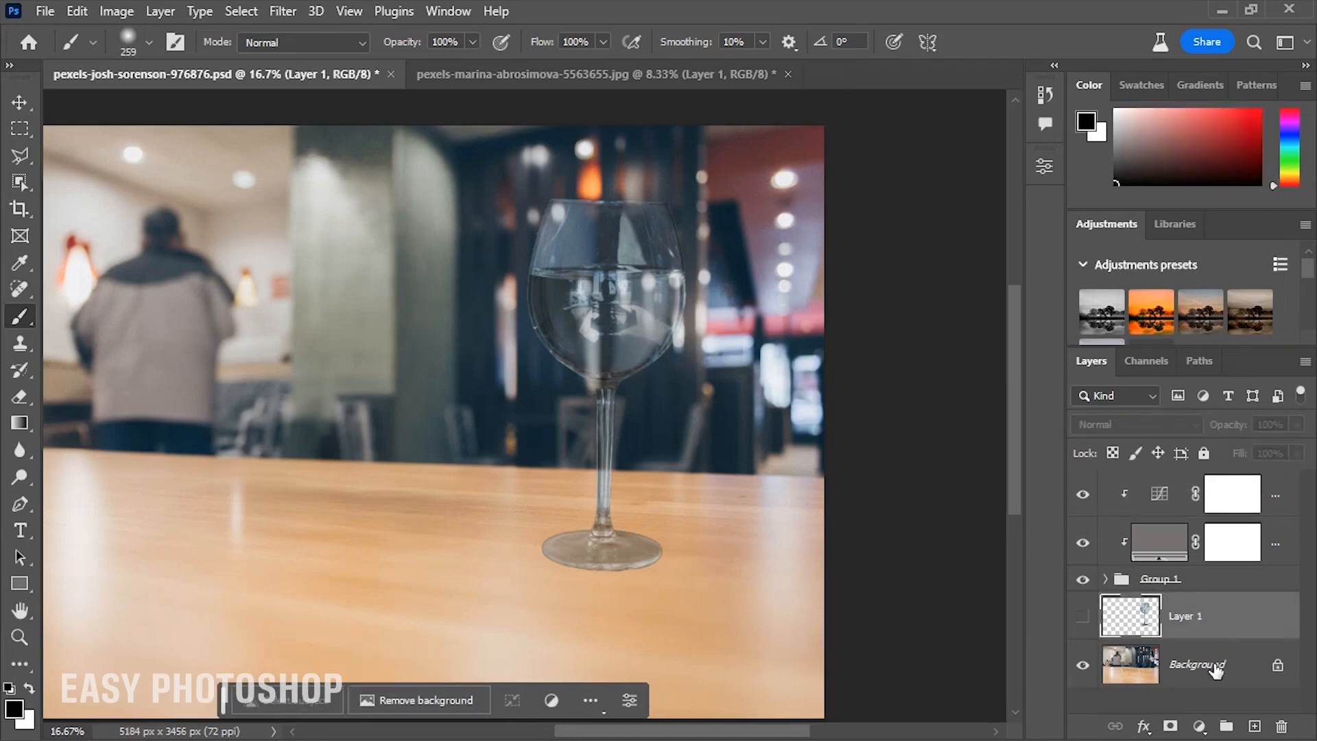
left_click(1253, 727)
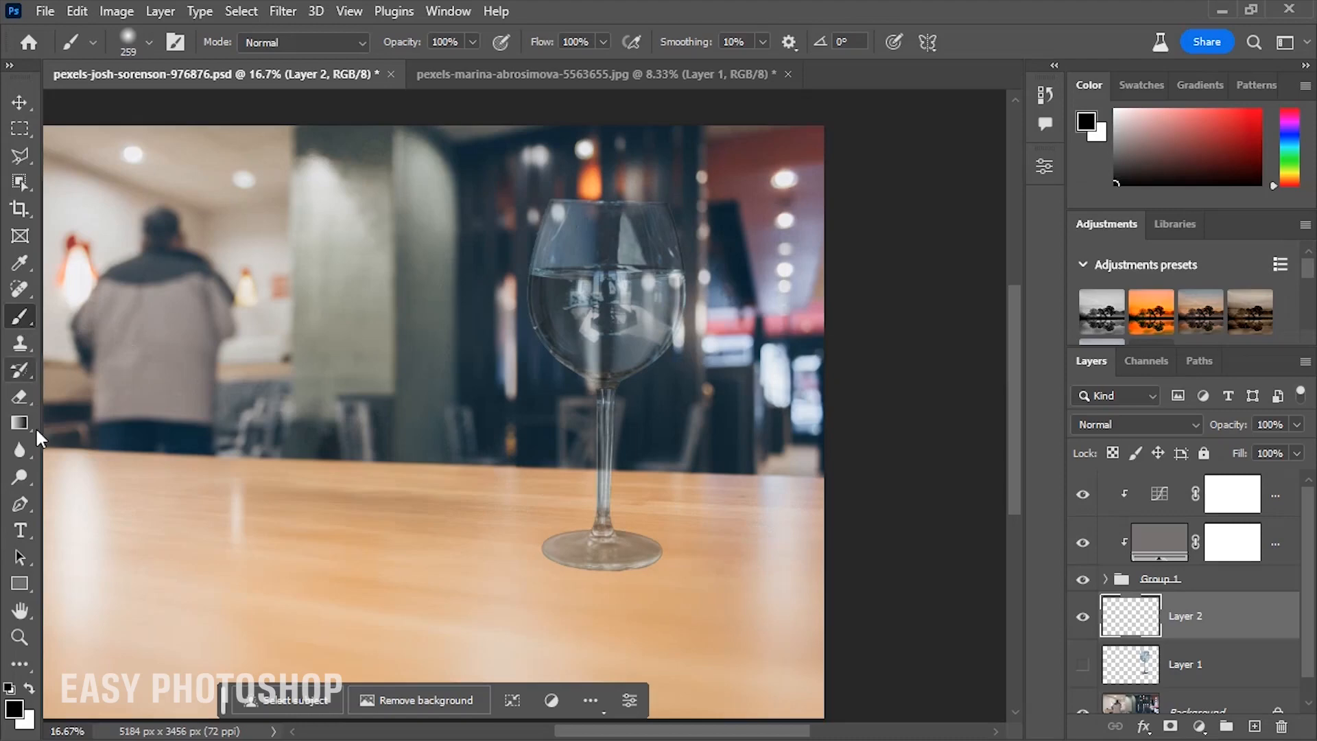
left_click(13, 710)
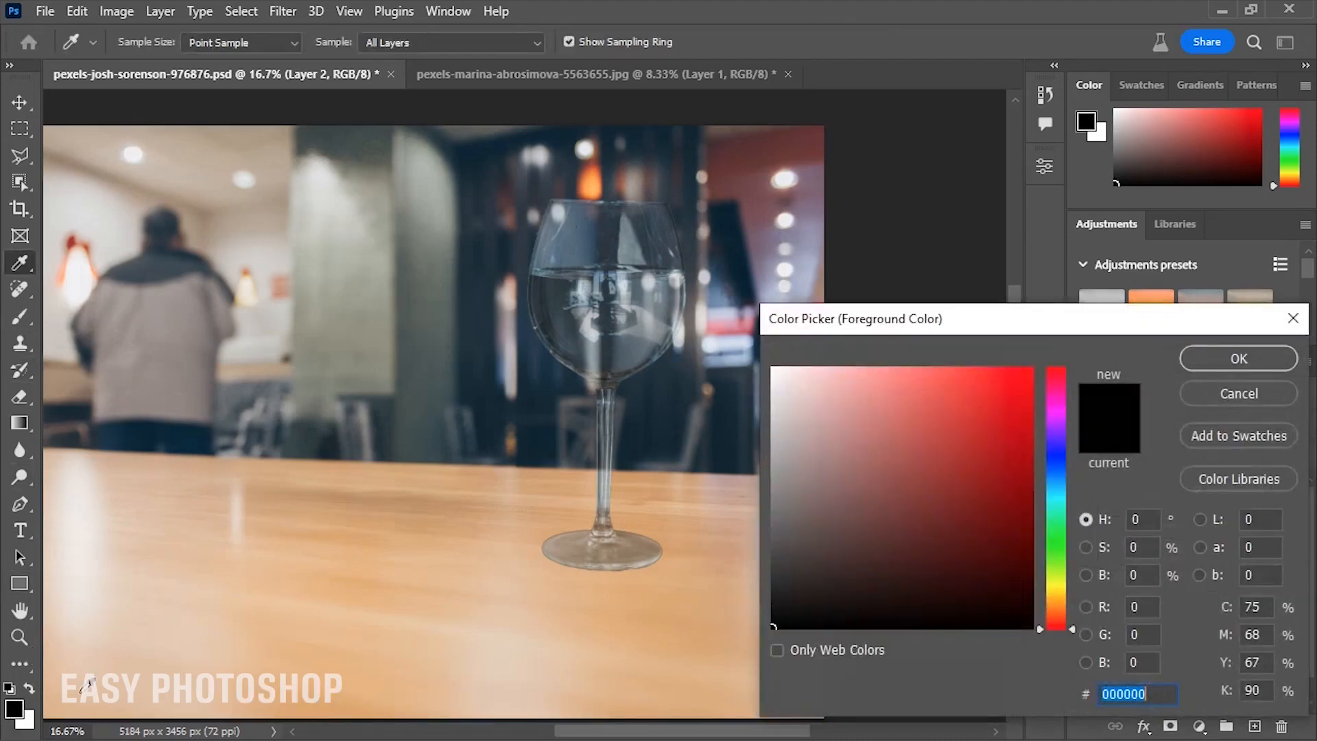
left_click(1231, 364)
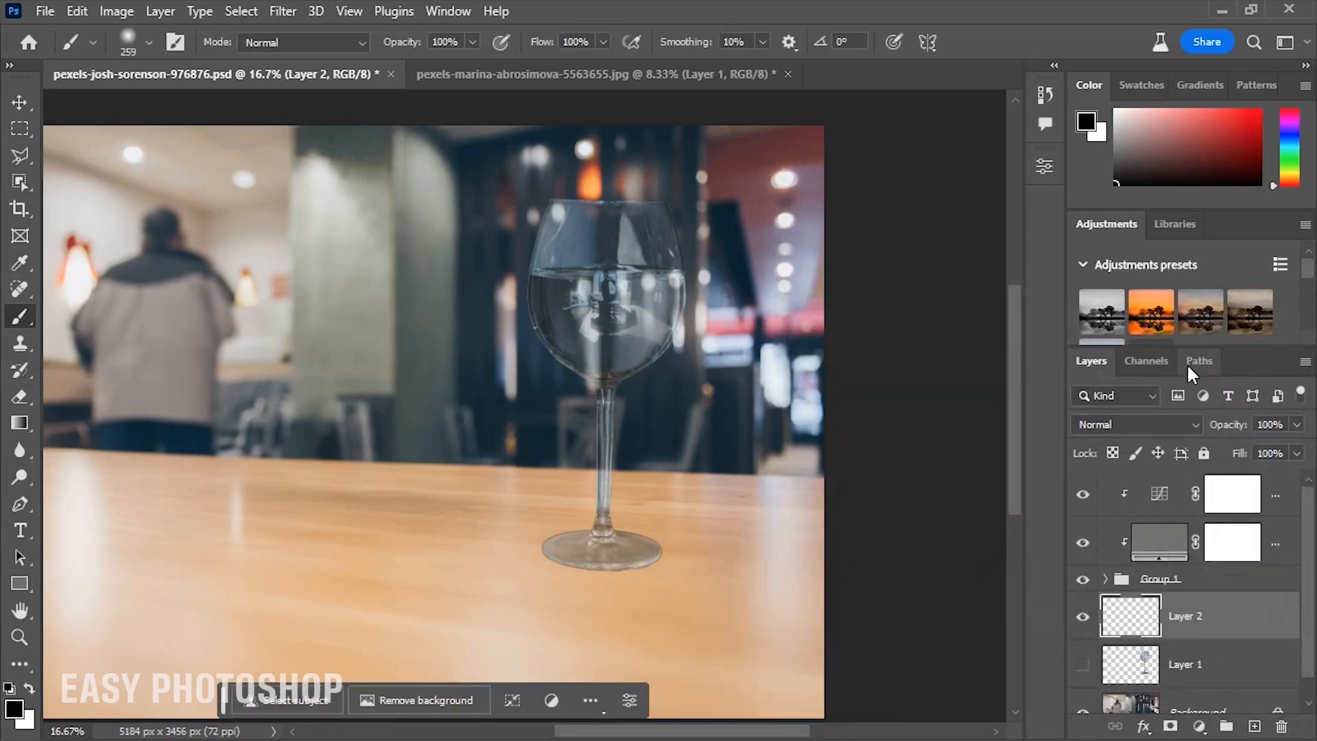
left_click(604, 42)
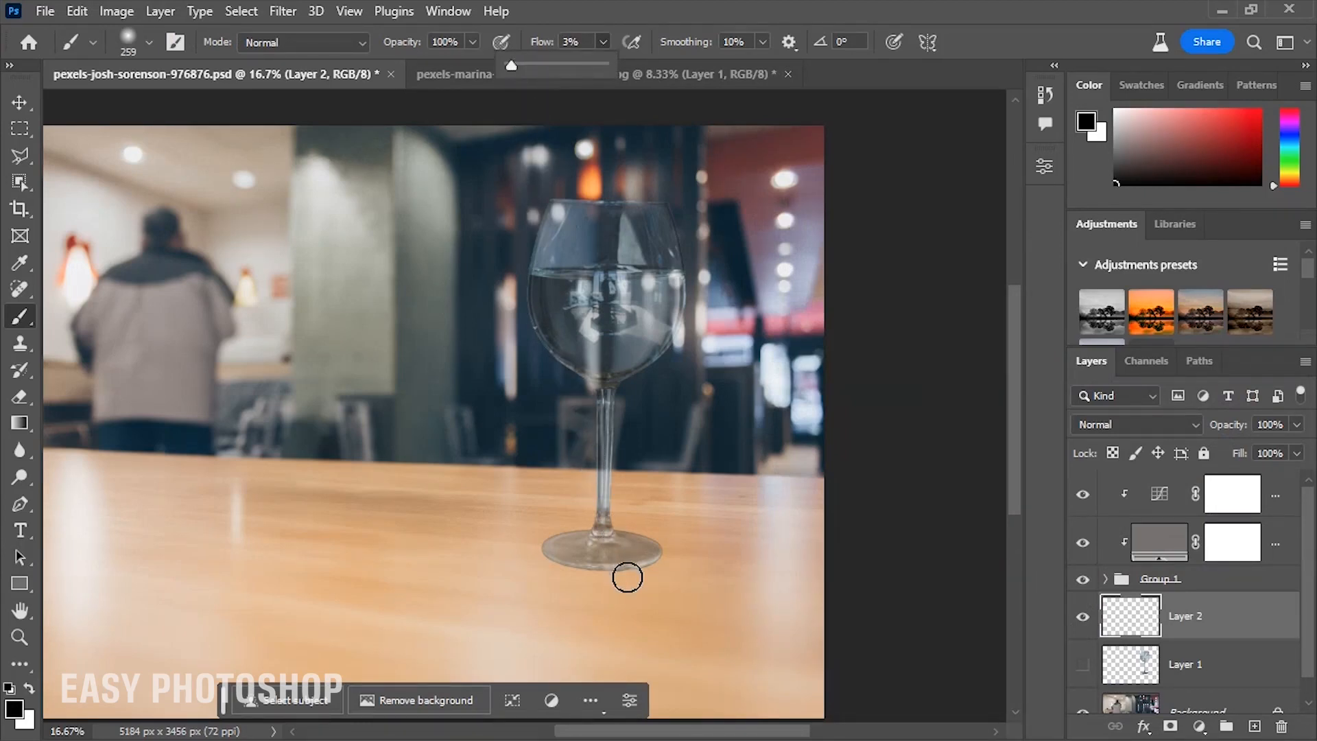
Paint a soft black shadow on the table around the glass's base, and compare before and after.
left_click(629, 578)
mouse_move(630, 578)
left_mouse_down()
mouse_move(559, 580)
mouse_move(531, 536)
mouse_move(603, 520)
mouse_move(658, 540)
mouse_move(667, 577)
mouse_move(571, 578)
mouse_move(533, 544)
mouse_move(609, 518)
mouse_move(655, 545)
mouse_move(616, 595)
mouse_move(545, 588)
mouse_move(528, 566)
mouse_move(541, 528)
mouse_move(596, 512)
mouse_move(671, 525)
mouse_move(696, 577)
mouse_move(666, 618)
mouse_move(575, 633)
mouse_move(537, 587)
mouse_move(521, 541)
mouse_move(527, 509)
mouse_move(602, 489)
mouse_move(665, 503)
mouse_move(708, 548)
mouse_move(643, 615)
mouse_move(531, 631)
mouse_move(493, 572)
mouse_move(493, 542)
mouse_move(592, 513)
mouse_move(551, 517)
mouse_move(519, 560)
mouse_move(556, 591)
mouse_move(664, 555)
left_mouse_up()
left_click(1083, 621)
left_click(1084, 620)
left_click(1084, 621)
left_click(1083, 621)
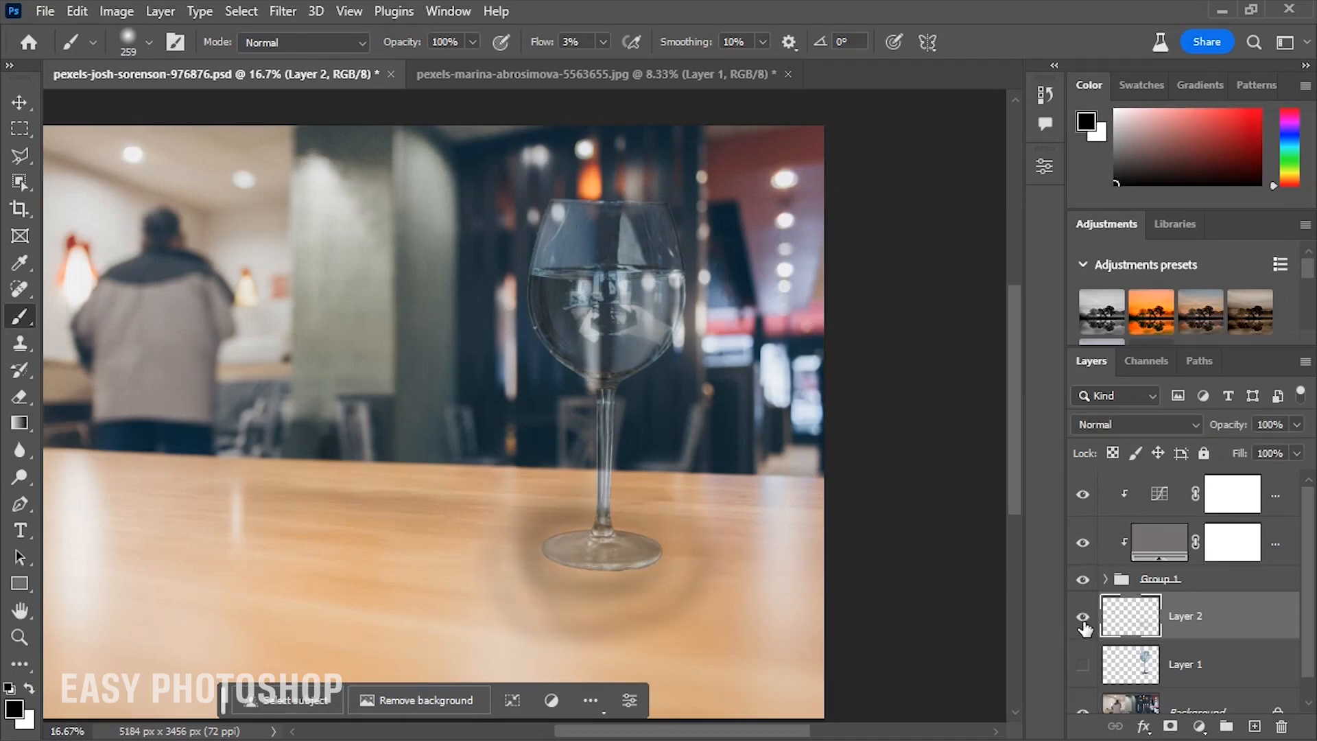
Lower the shadow layer's opacity to 85% and compare the table with and without the shadow.
left_click(1296, 424)
mouse_move(1300, 447)
left_mouse_down()
mouse_move(1273, 451)
mouse_move(1283, 447)
left_mouse_up()
left_click(1083, 616)
left_click(1084, 616)
left_click(1084, 616)
left_click(1084, 616)
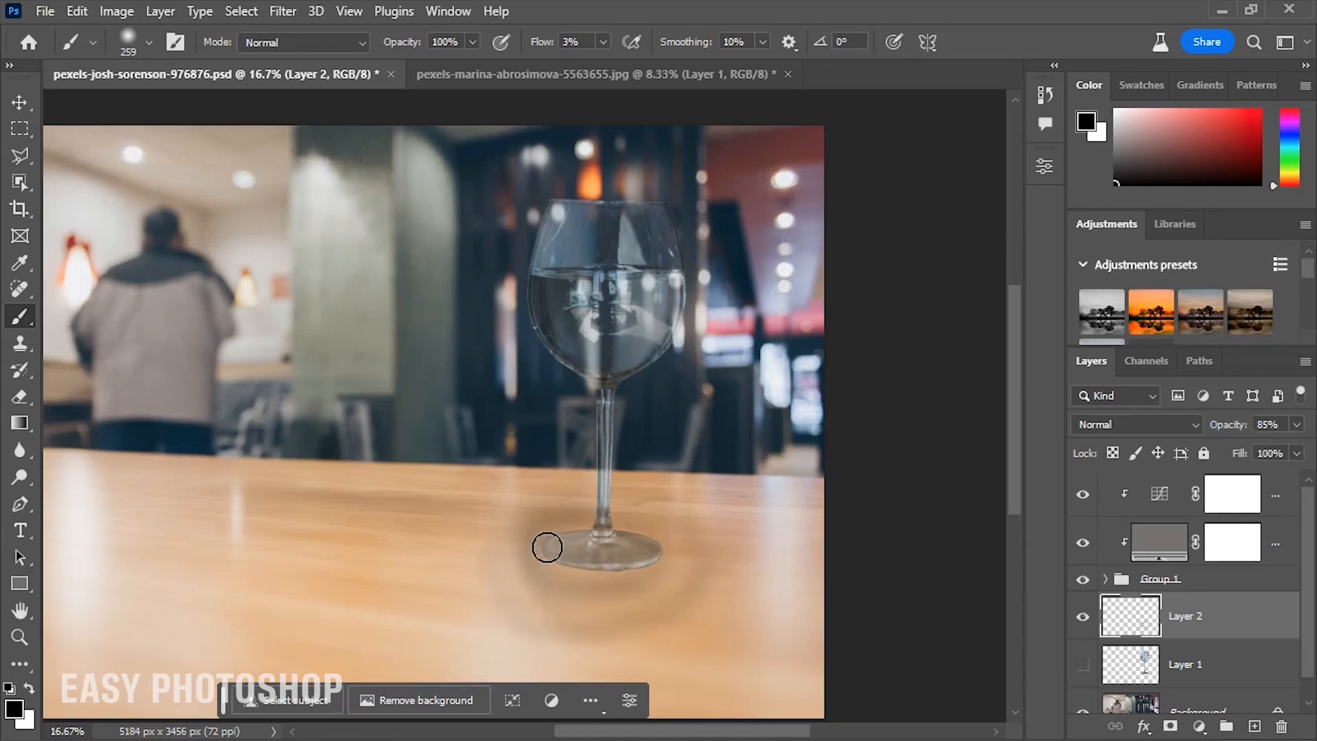
Examine the shadow by toggling its layer, and compare the finished composite with the original background photo.
left_click(1089, 623)
left_click(1089, 623)
left_click(1087, 621)
scroll(1159, 637, "down", 1)
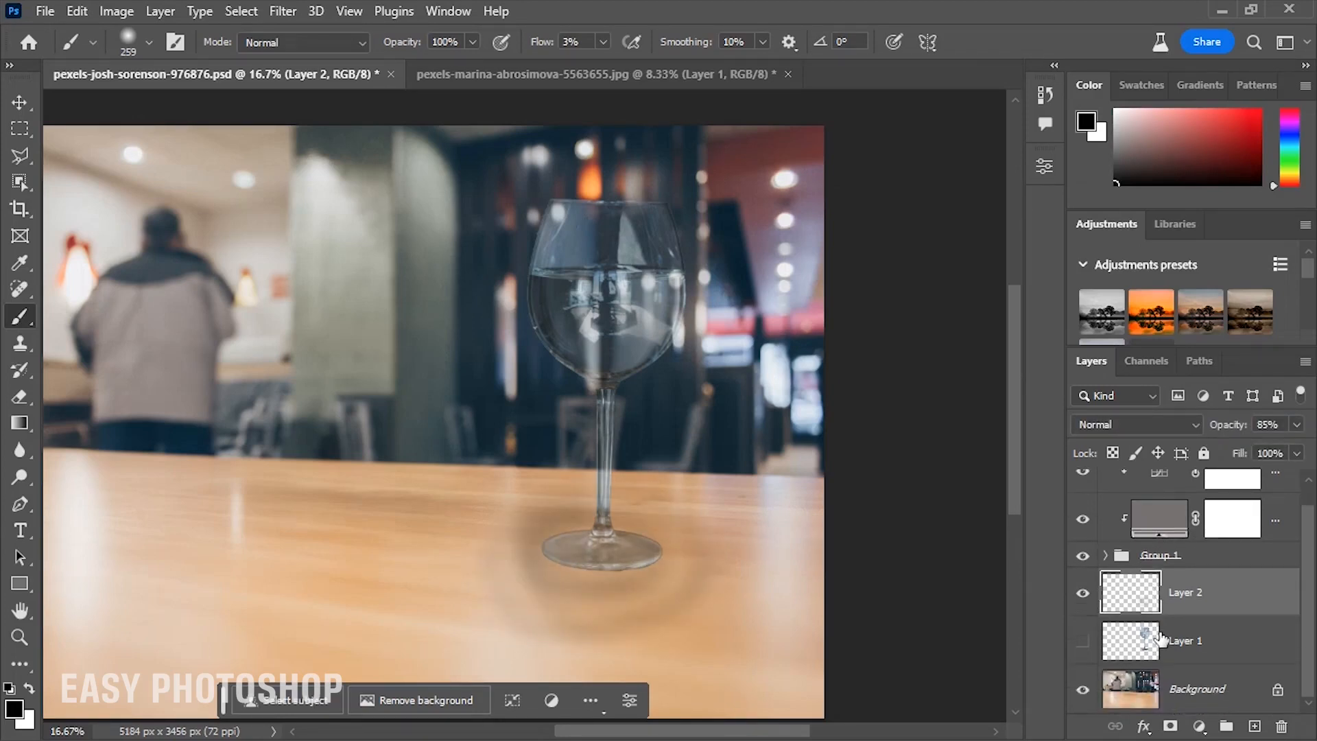
left_click(1084, 685)
left_click(1084, 689)
left_click(1083, 689, "alt")
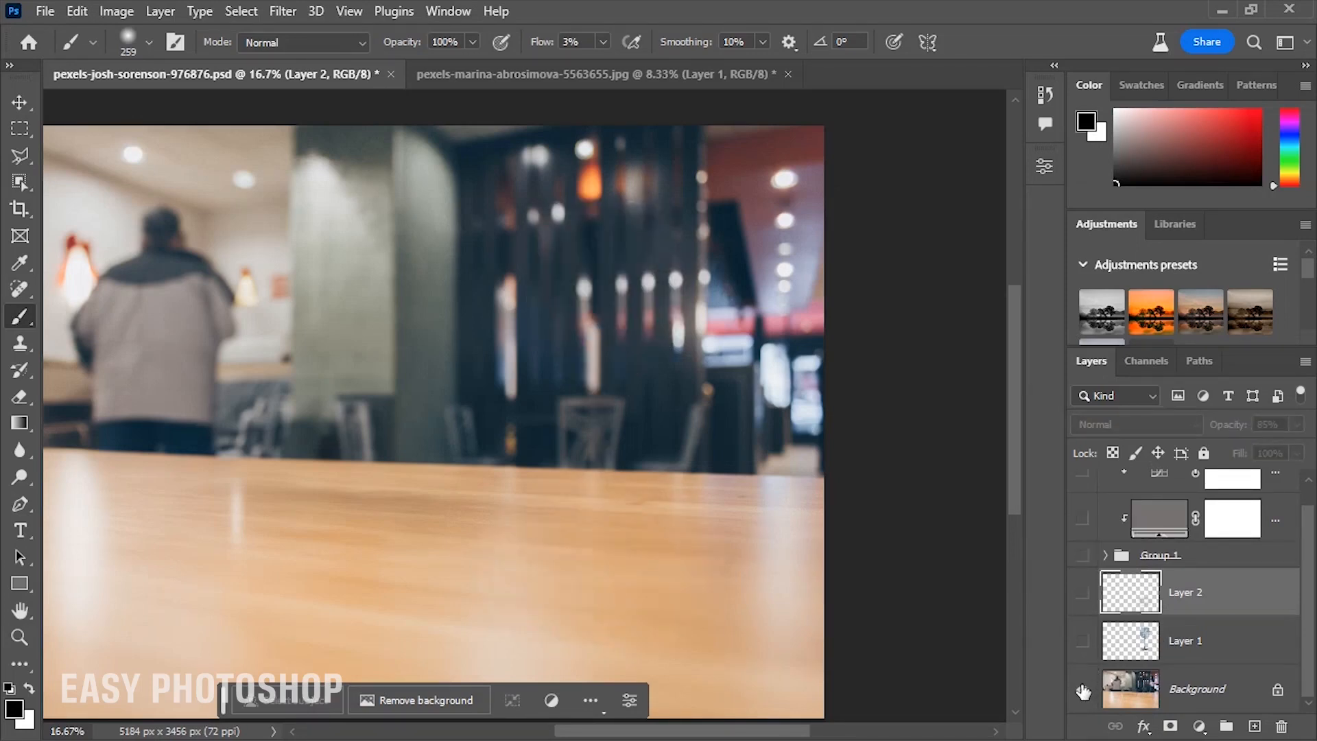
left_click(1084, 689, "alt")
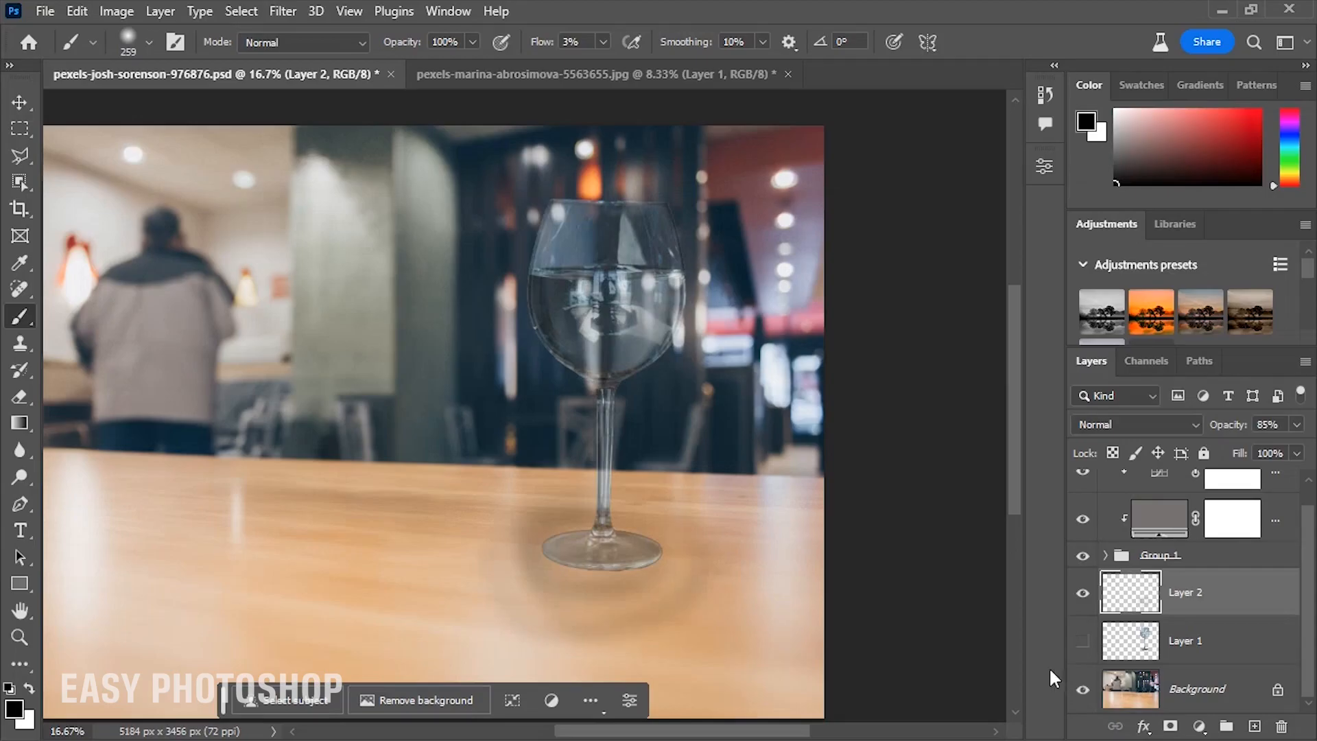